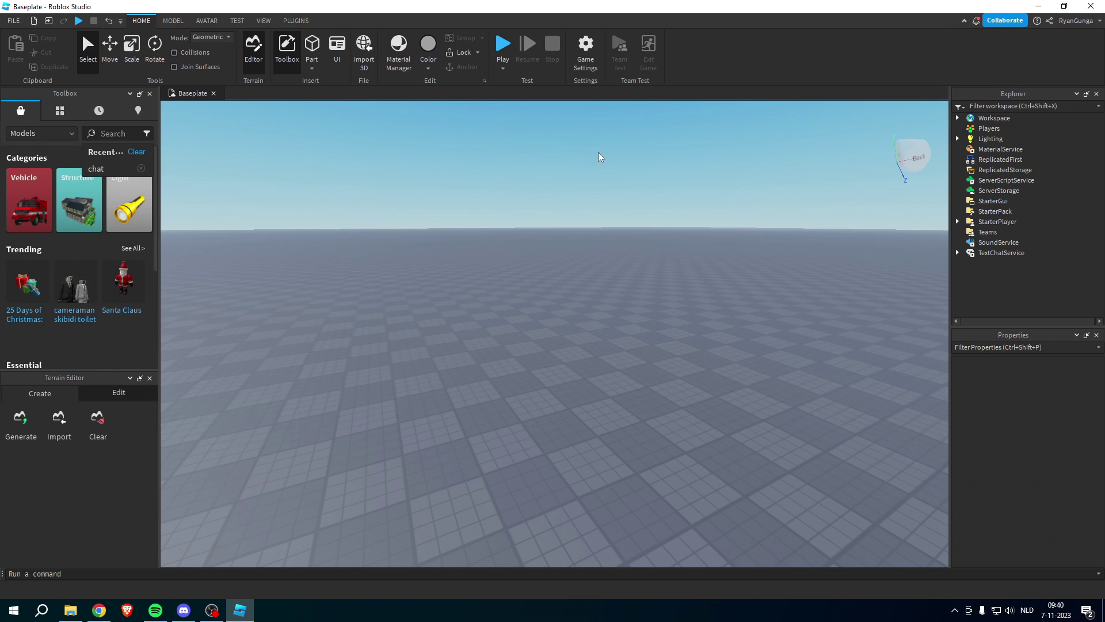
# Playtest the baseplate and send 'hello' in chat, checking above the avatar for a bubble.
pyautogui.press('F5')
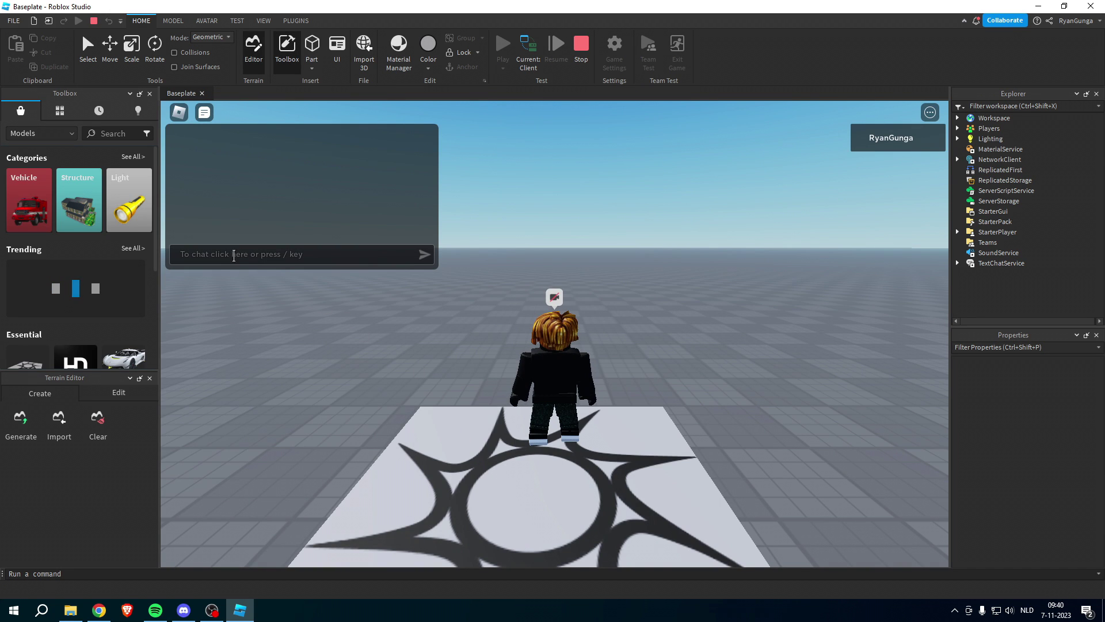
pyautogui.click(233, 254)
pyautogui.write('h')
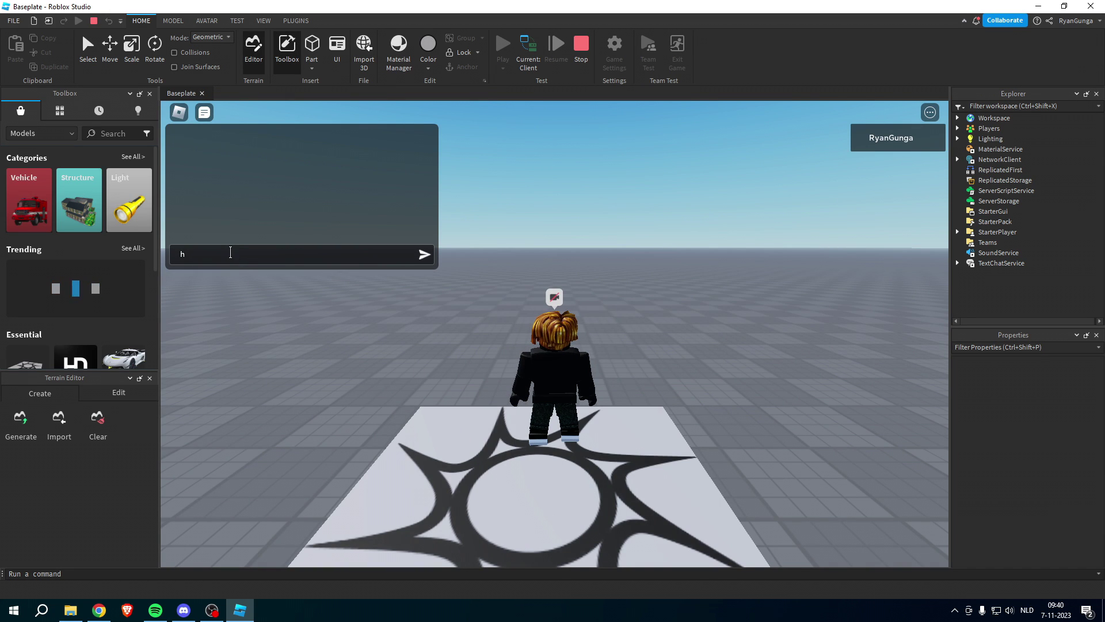
pyautogui.write('ello')
pyautogui.press('Return')
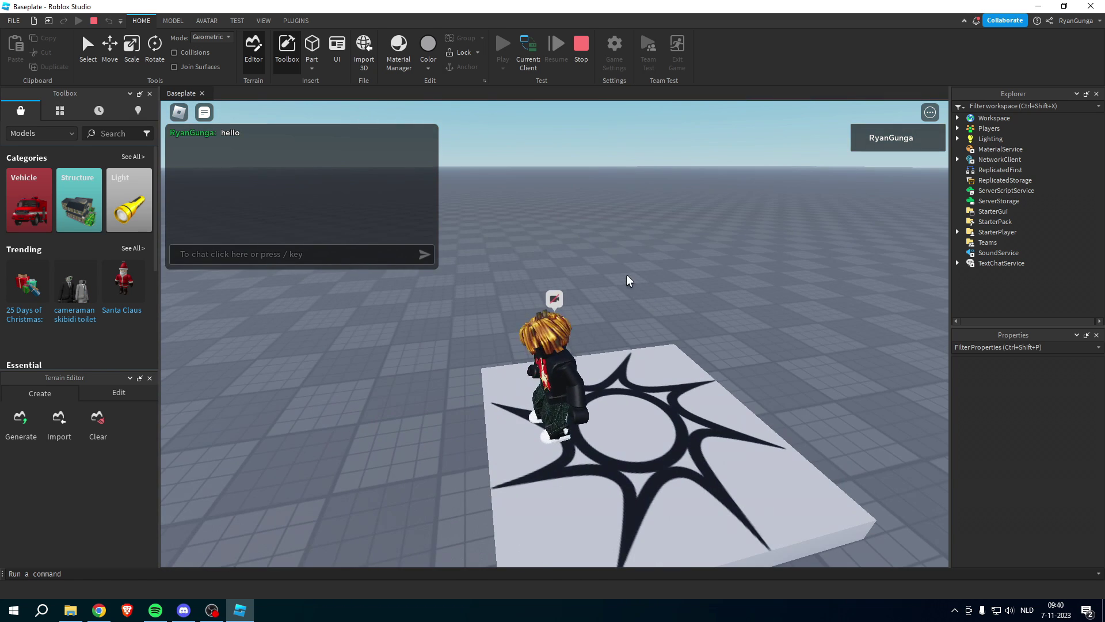
pyautogui.moveTo(626, 274)
pyautogui.mouseDown(button='right')
pyautogui.moveTo(655, 333)
pyautogui.moveTo(601, 256)
pyautogui.mouseUp(button='right')
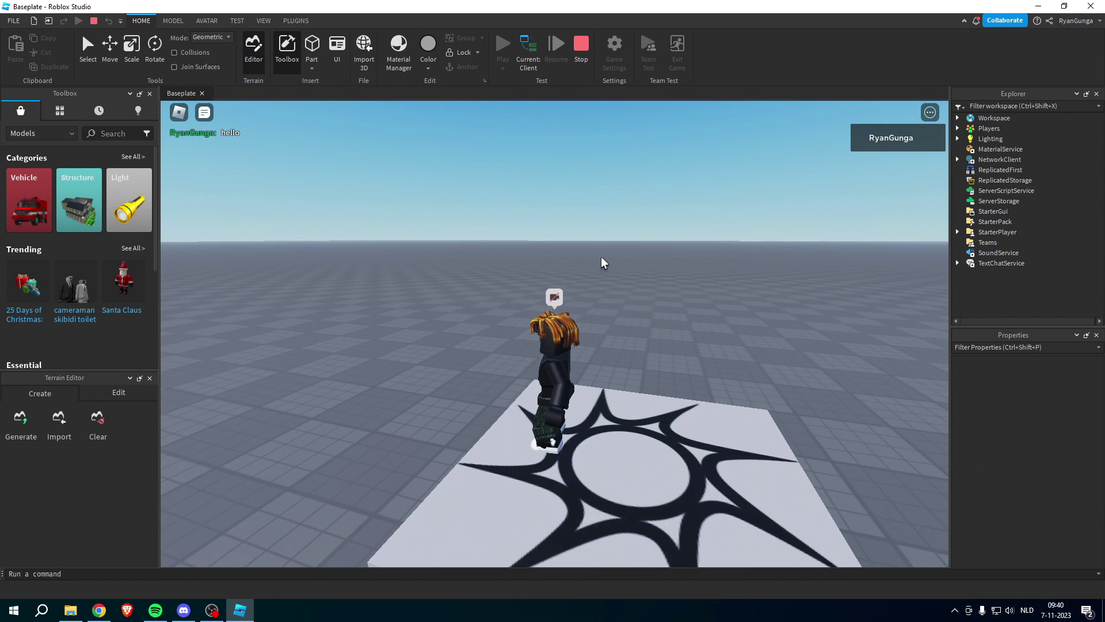
# Stop the test and tick Enabled on TextChatService's BubbleChatConfiguration.
pyautogui.hotkey('shift', 'F5')
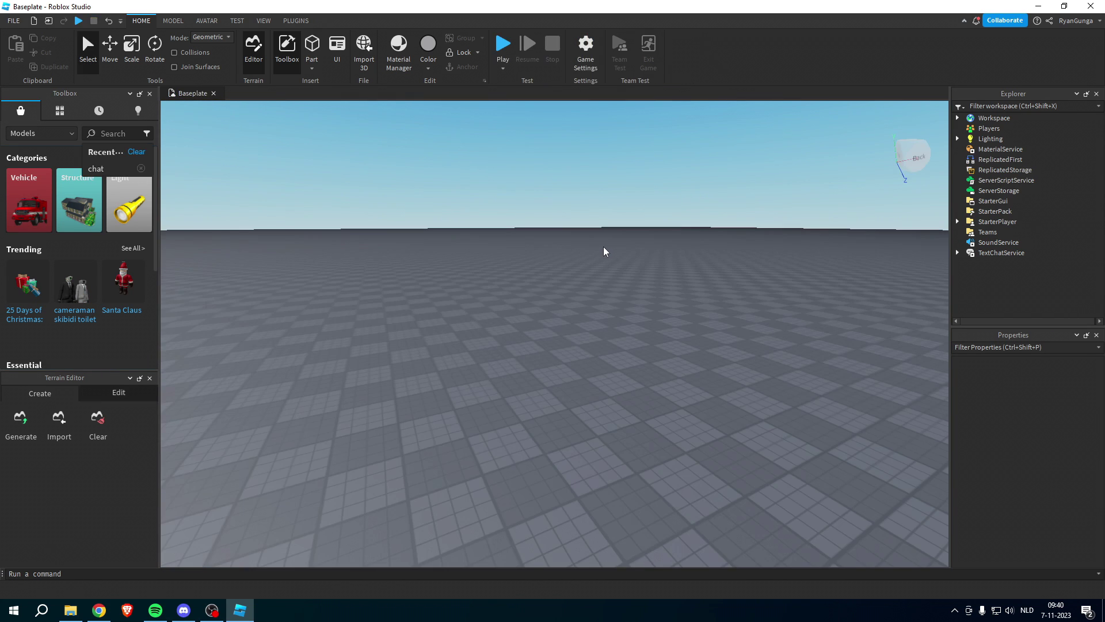
pyautogui.moveTo(626, 264); pyautogui.dragTo(675, 274, button='right')
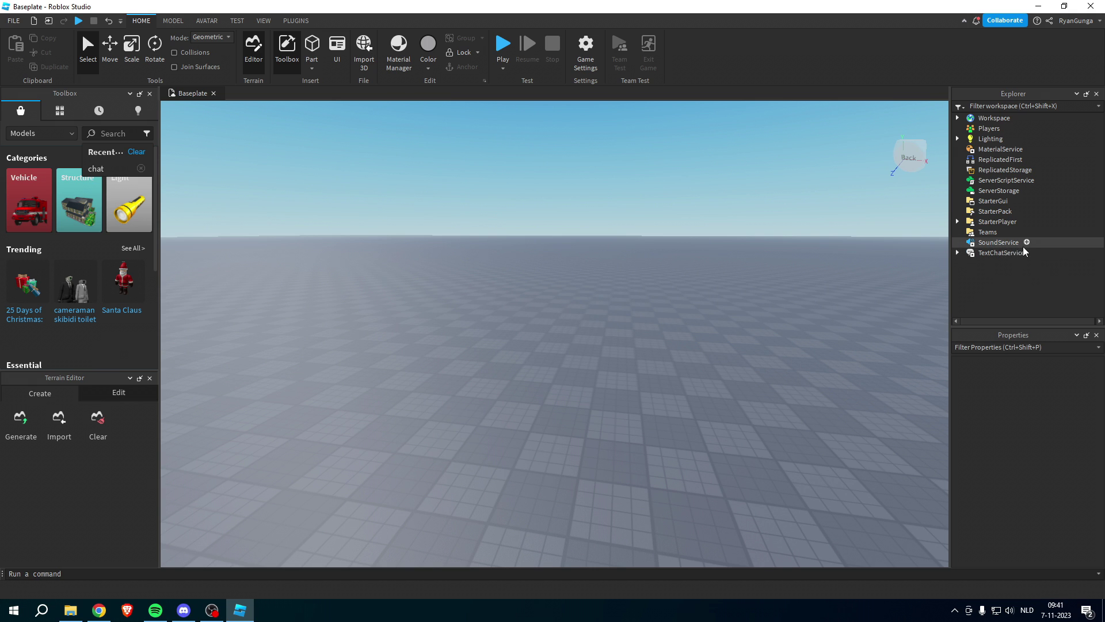
pyautogui.moveTo(1000, 253)
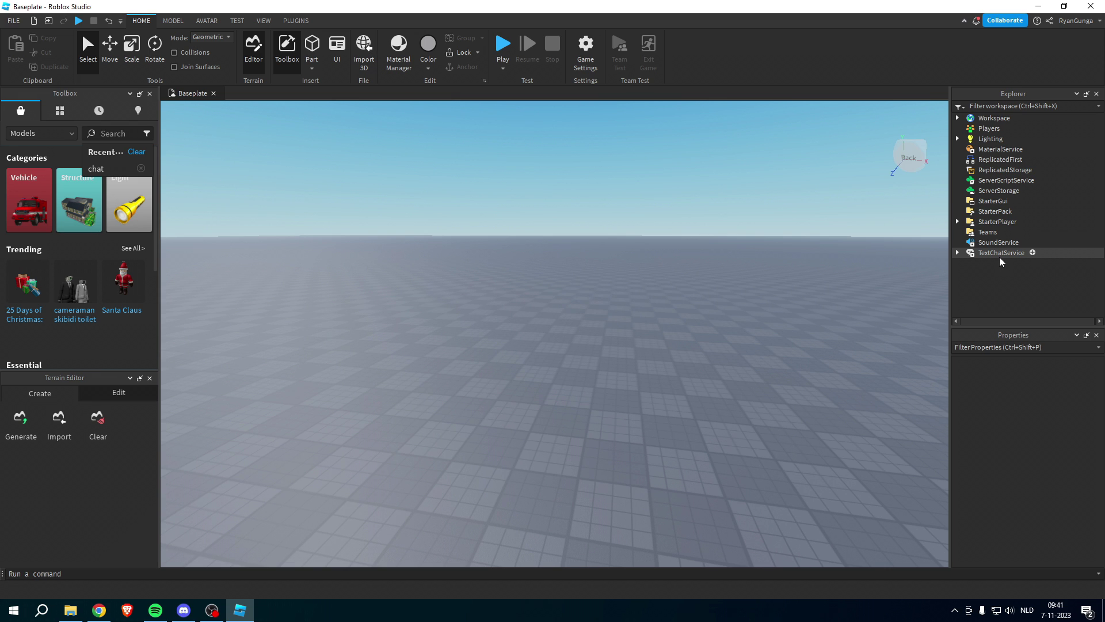
pyautogui.click(958, 252)
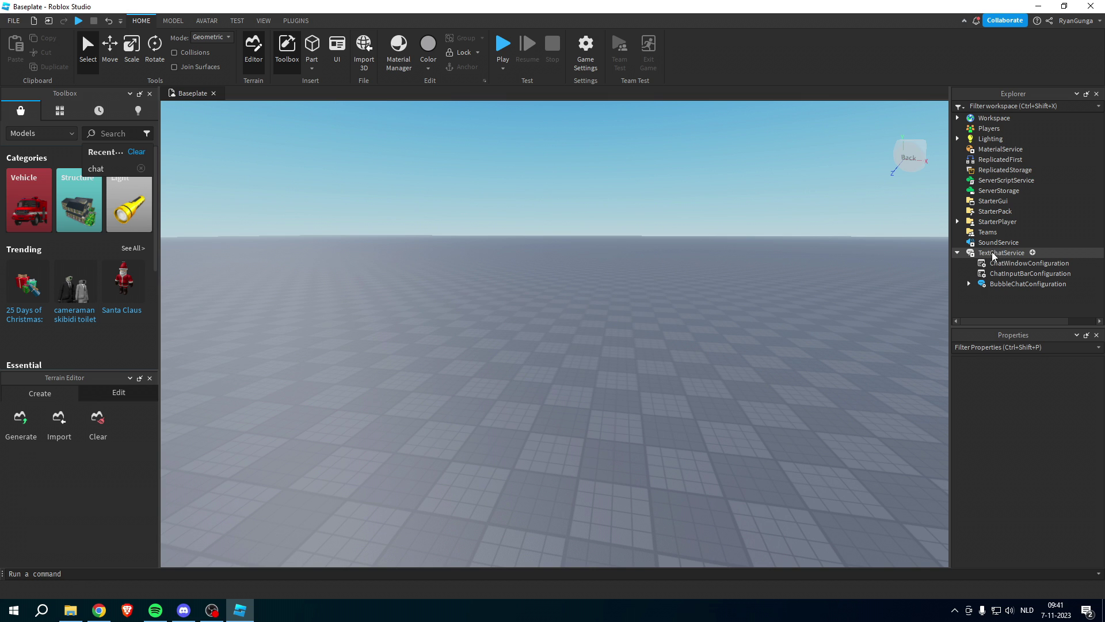
pyautogui.click(1031, 286)
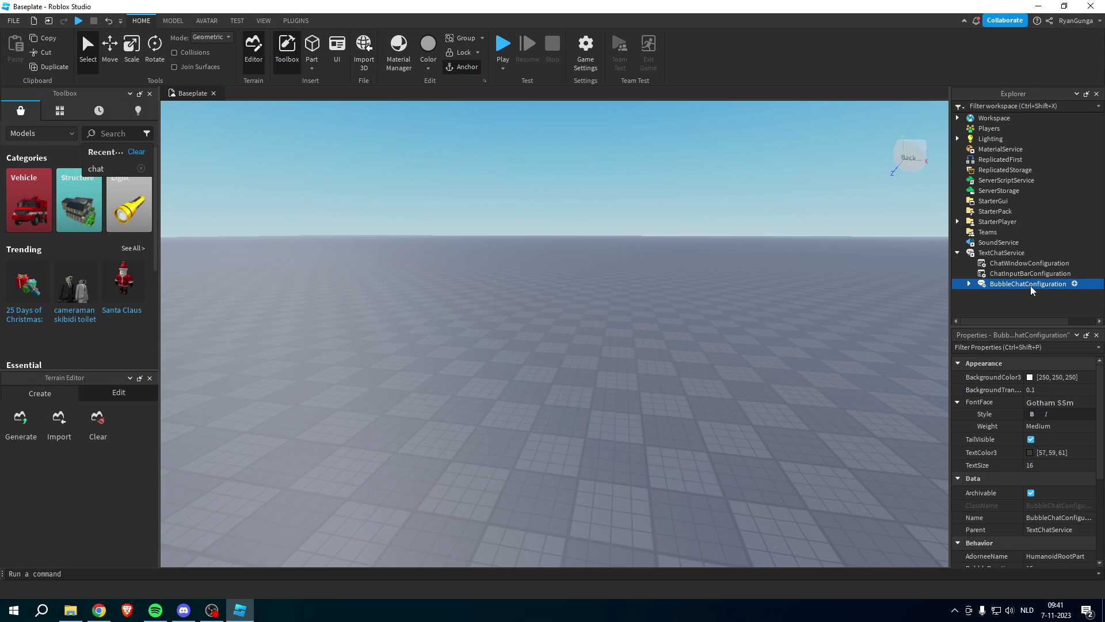
pyautogui.moveTo(1100, 377); pyautogui.dragTo(1099, 402)
pyautogui.scroll(-3, 1018, 436)
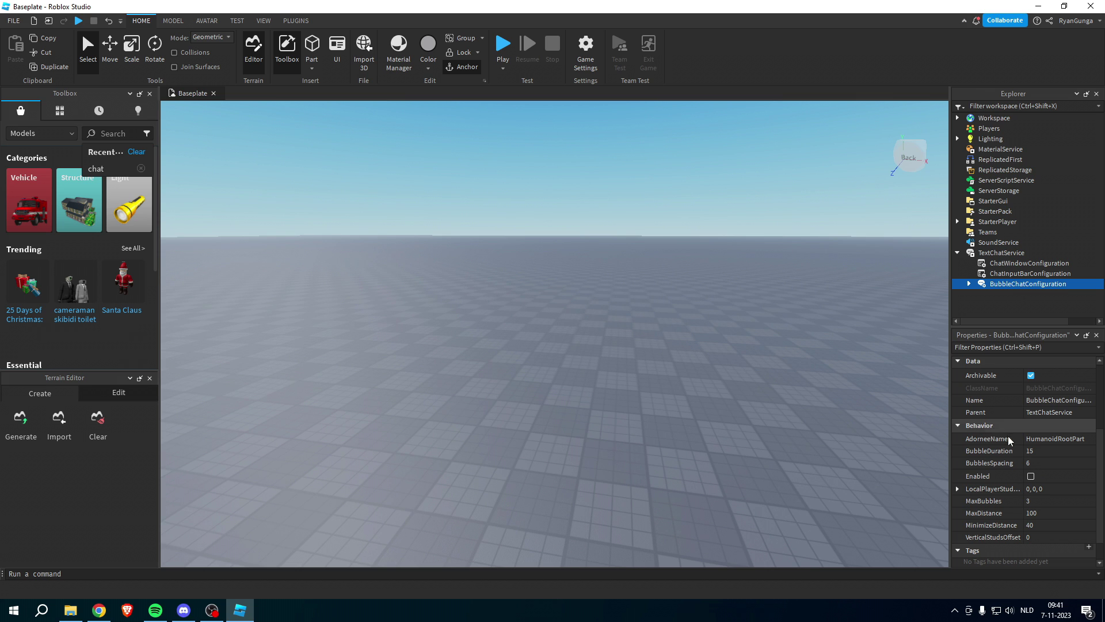
pyautogui.click(1031, 477)
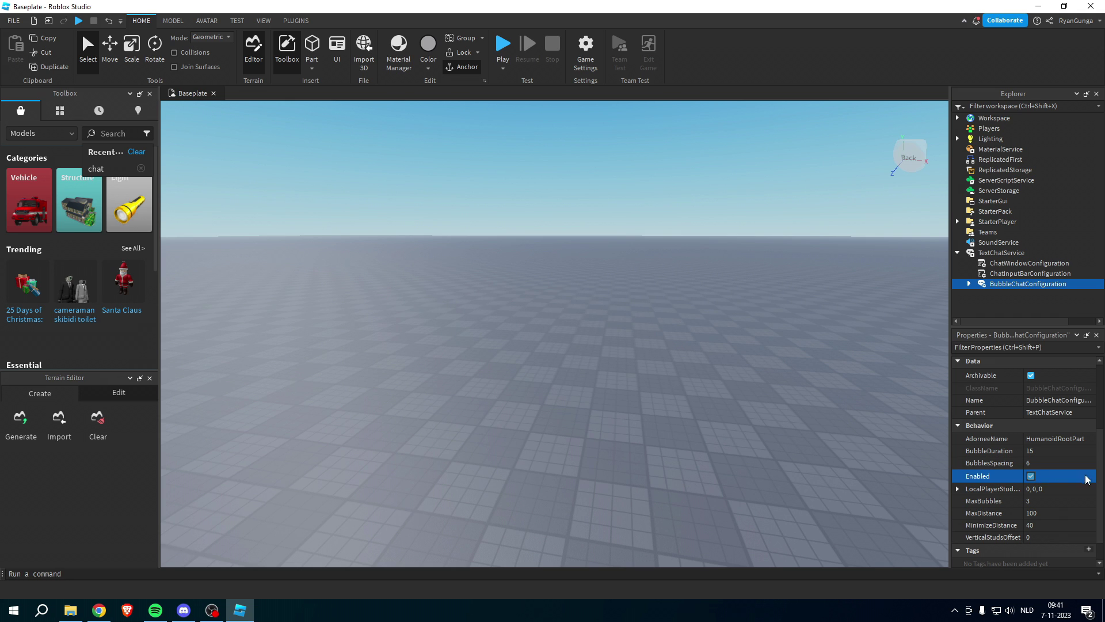
pyautogui.scroll(-1, 1087, 484)
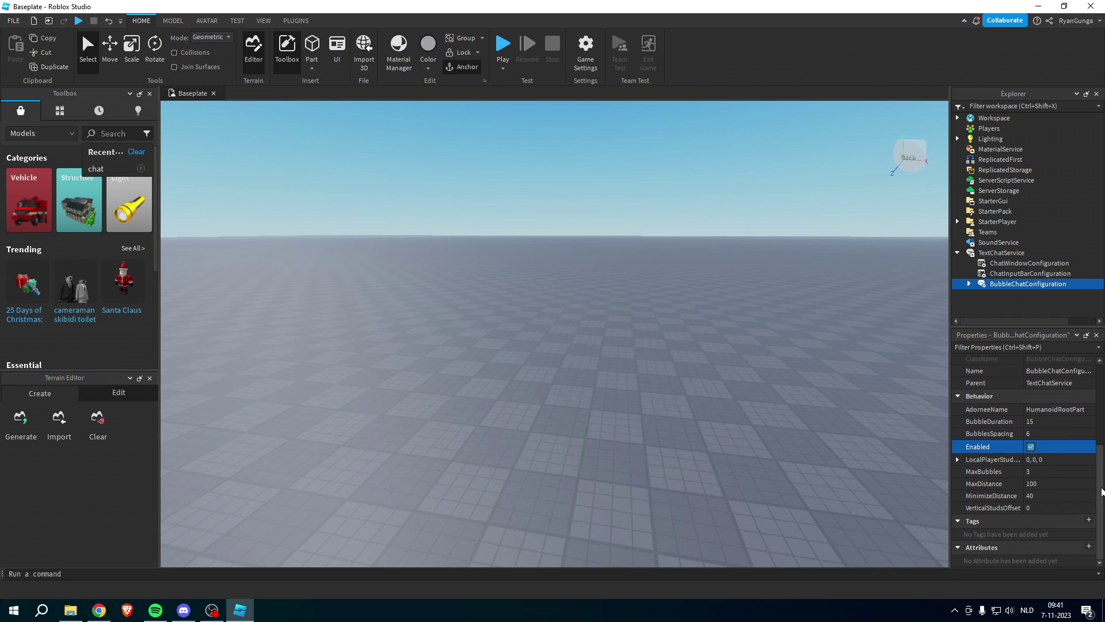
# Playtest, send 'hello' to see it as a bubble, then stop the test.
pyautogui.click(505, 46)
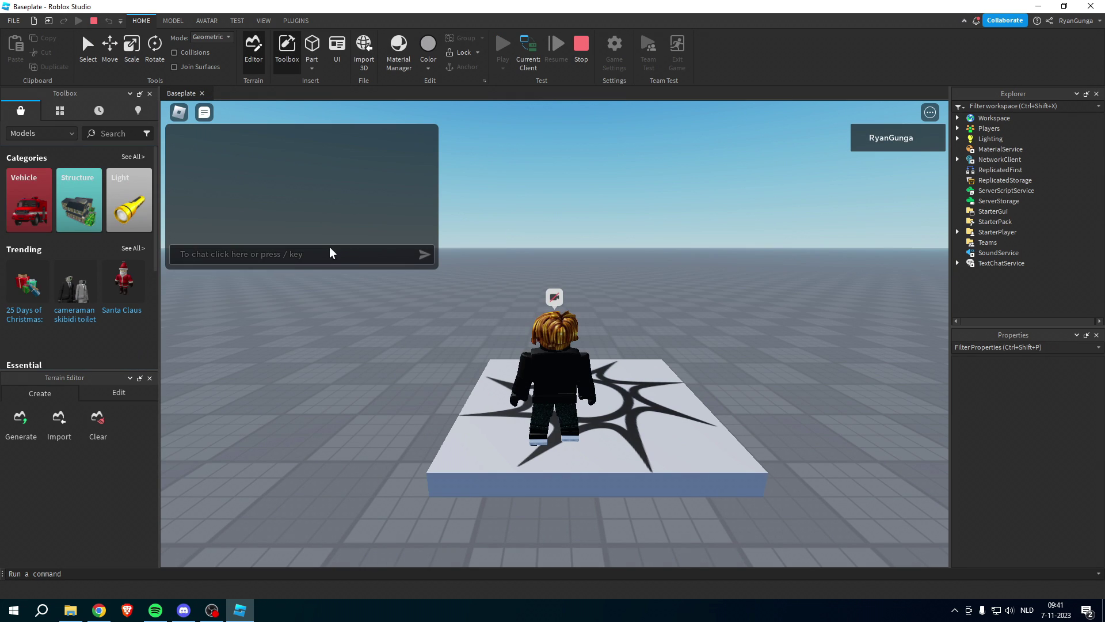
pyautogui.click(324, 254)
pyautogui.write('hello')
pyautogui.press('Return')
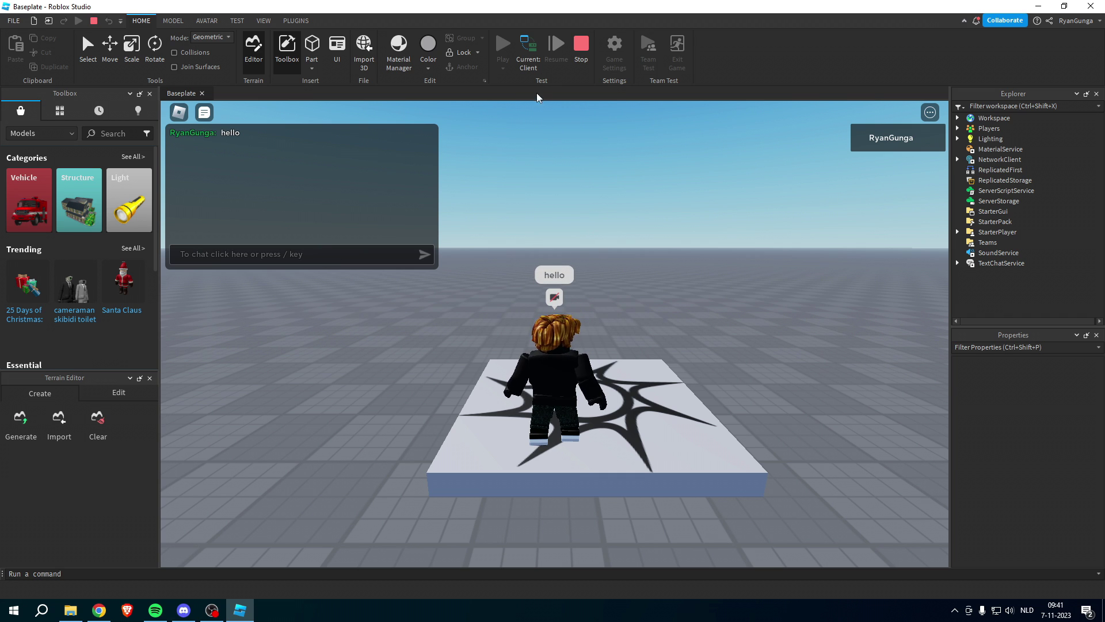
pyautogui.click(580, 61)
# Set TextChatService's ChatVersion to LegacyChatService.
pyautogui.click(958, 253)
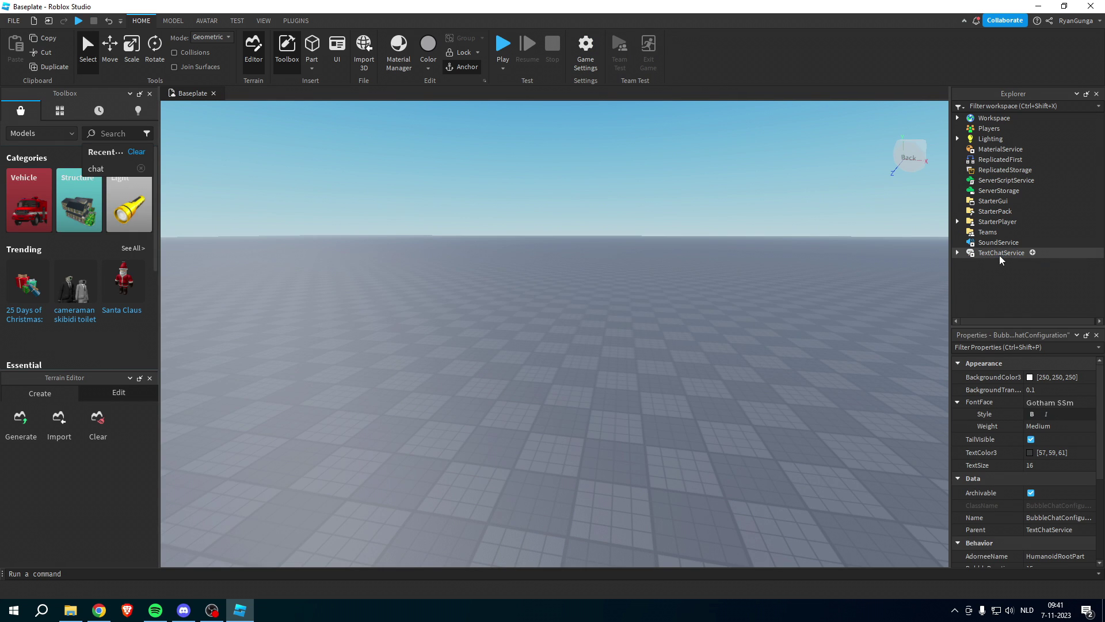
pyautogui.click(999, 256)
pyautogui.click(1068, 409)
pyautogui.click(1065, 406)
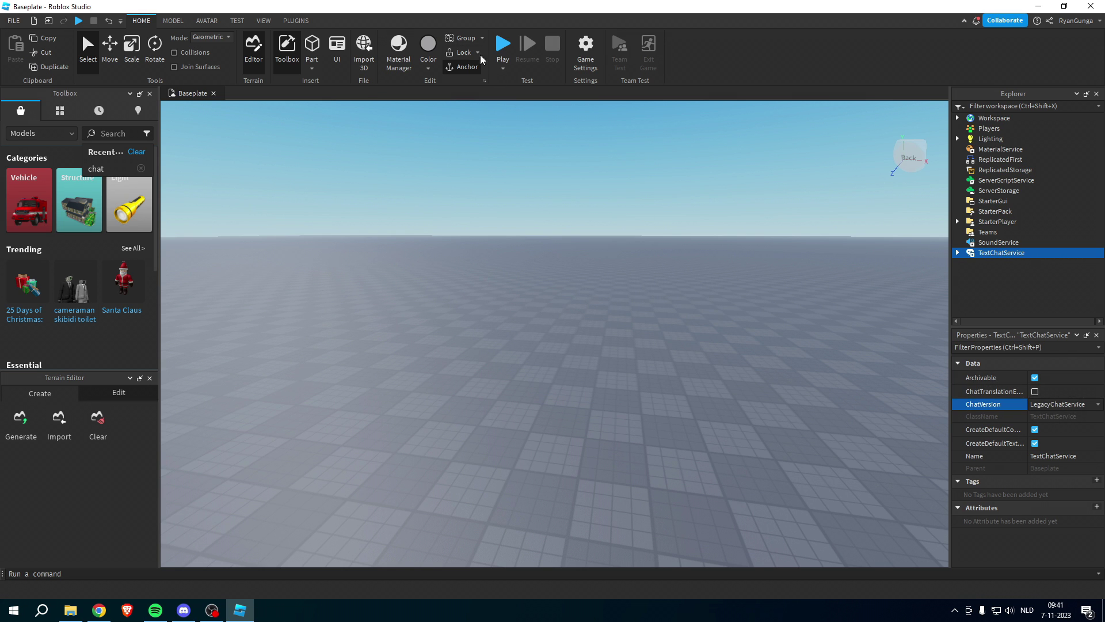
# Playtest again and send 'hello' in chat.
pyautogui.click(502, 46)
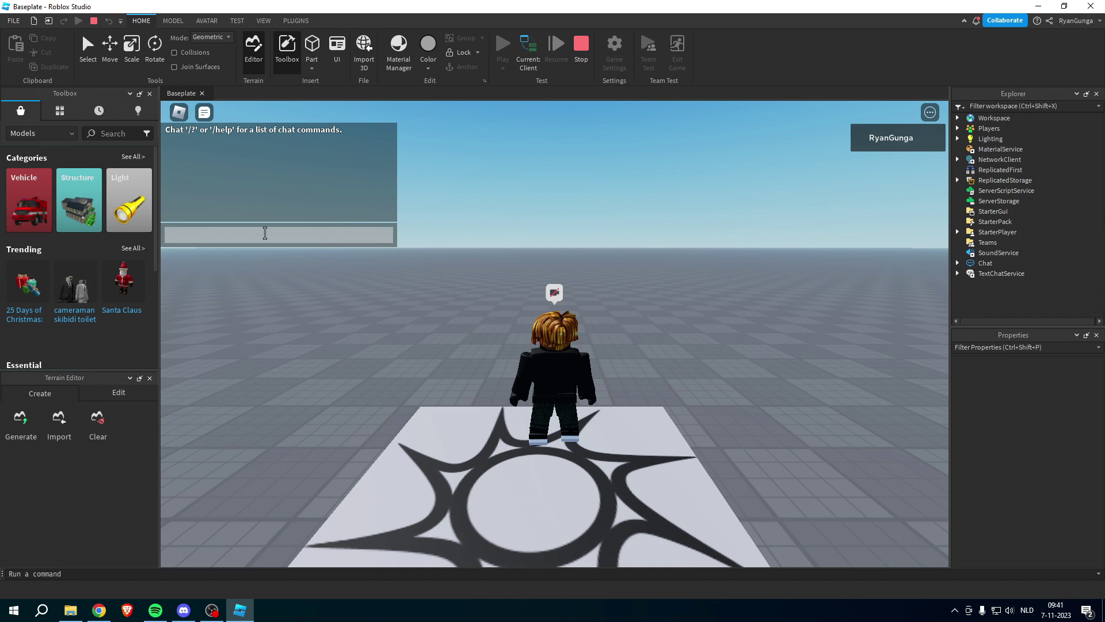
pyautogui.write('hello')
pyautogui.press('Return')
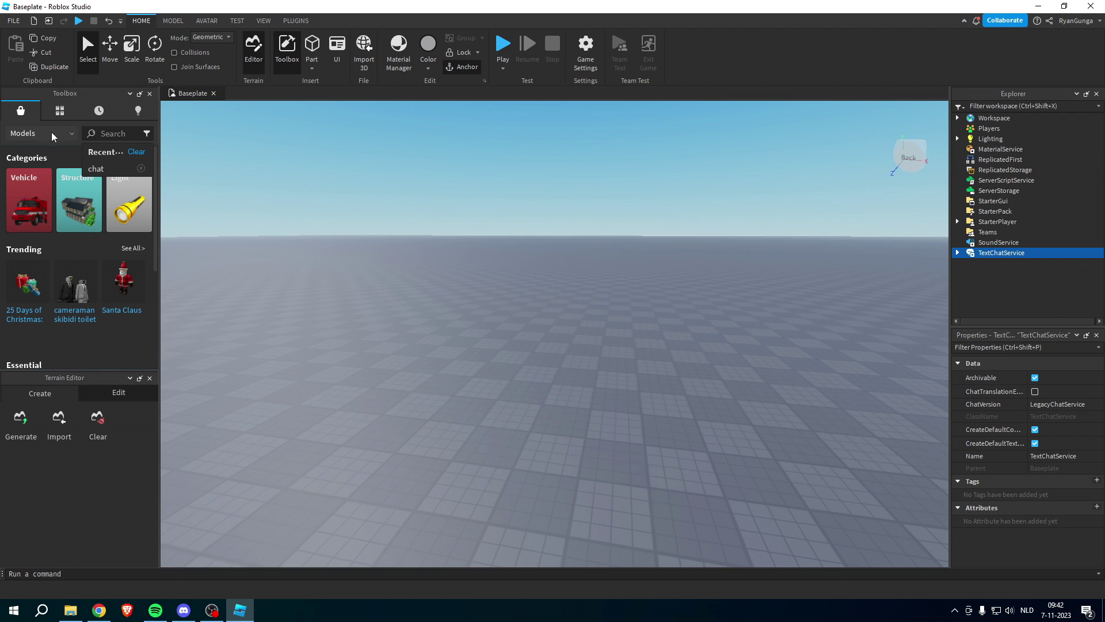
# Search the Toolbox for 'chat' and insert the Bubble Chat Enabler Script.
pyautogui.moveTo(159, 146); pyautogui.dragTo(209, 145)
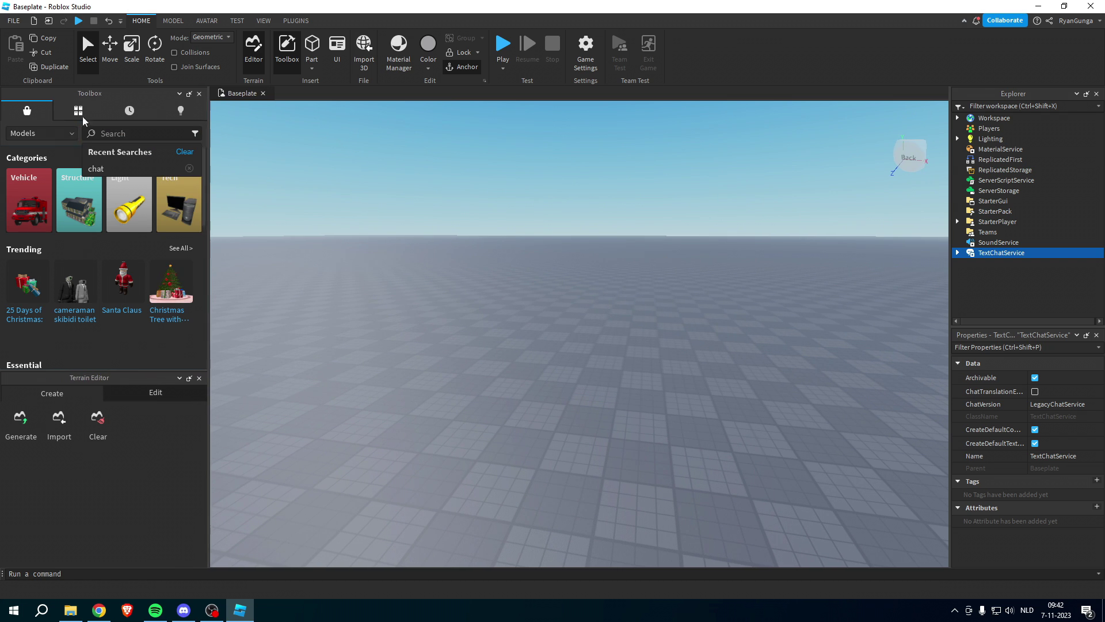
pyautogui.click(112, 130)
pyautogui.click(118, 166)
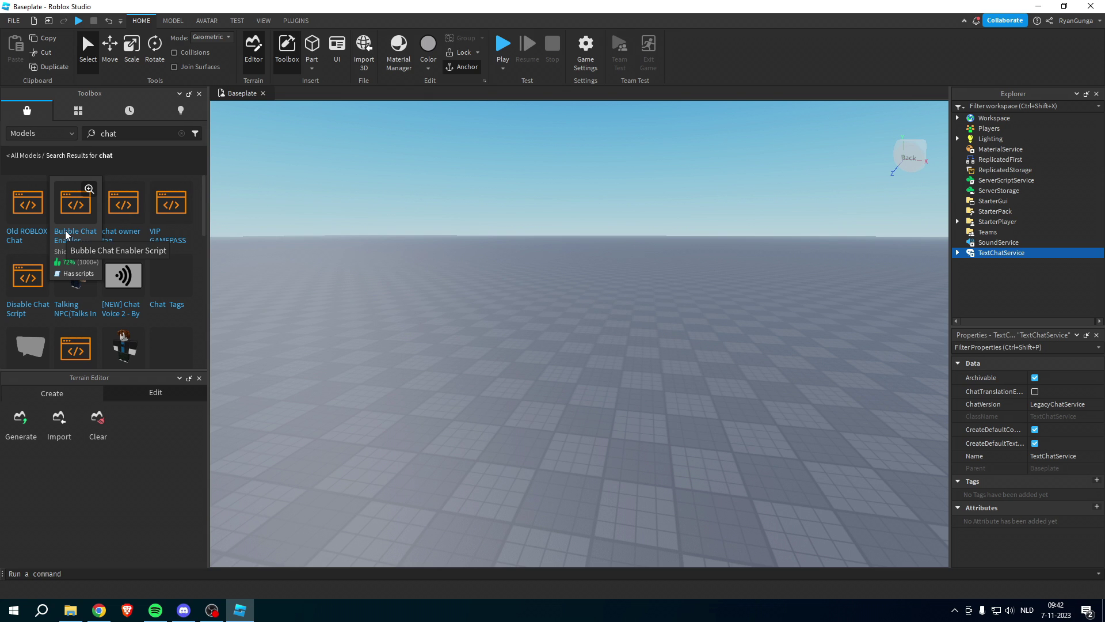
pyautogui.click(69, 206)
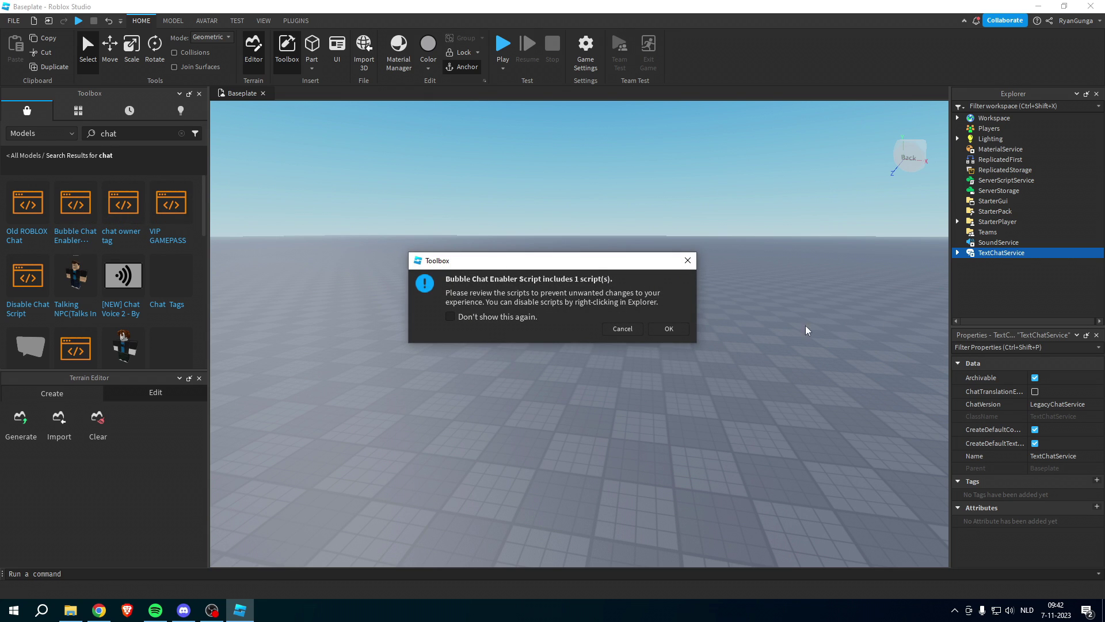
pyautogui.click(659, 327)
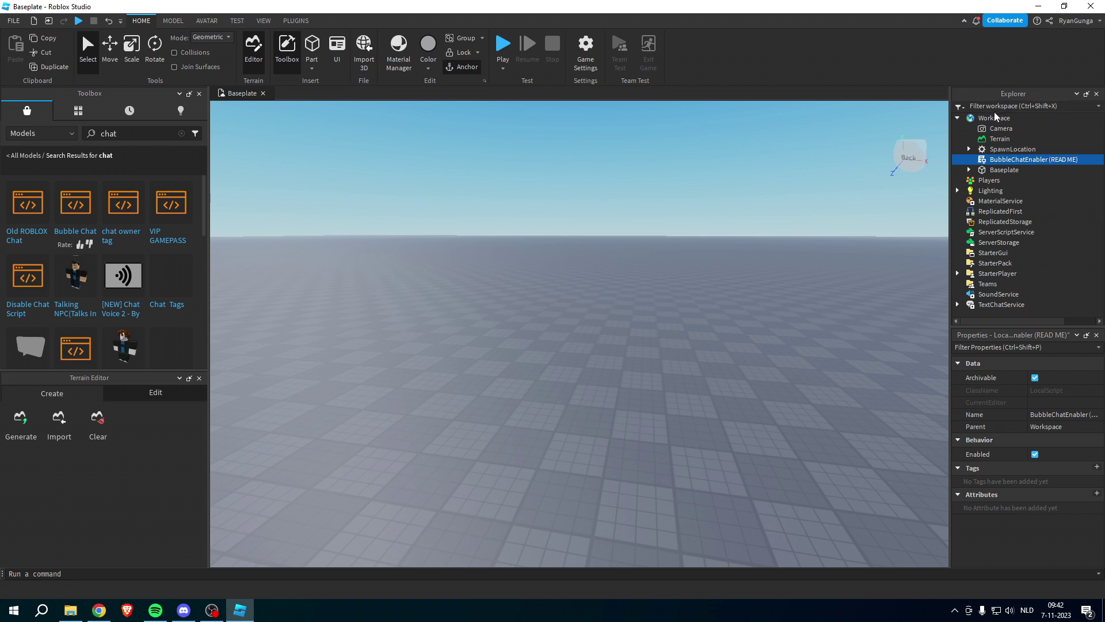
# Copy the BubbleChatEnabler script's code and close its editor.
pyautogui.click(1033, 160)
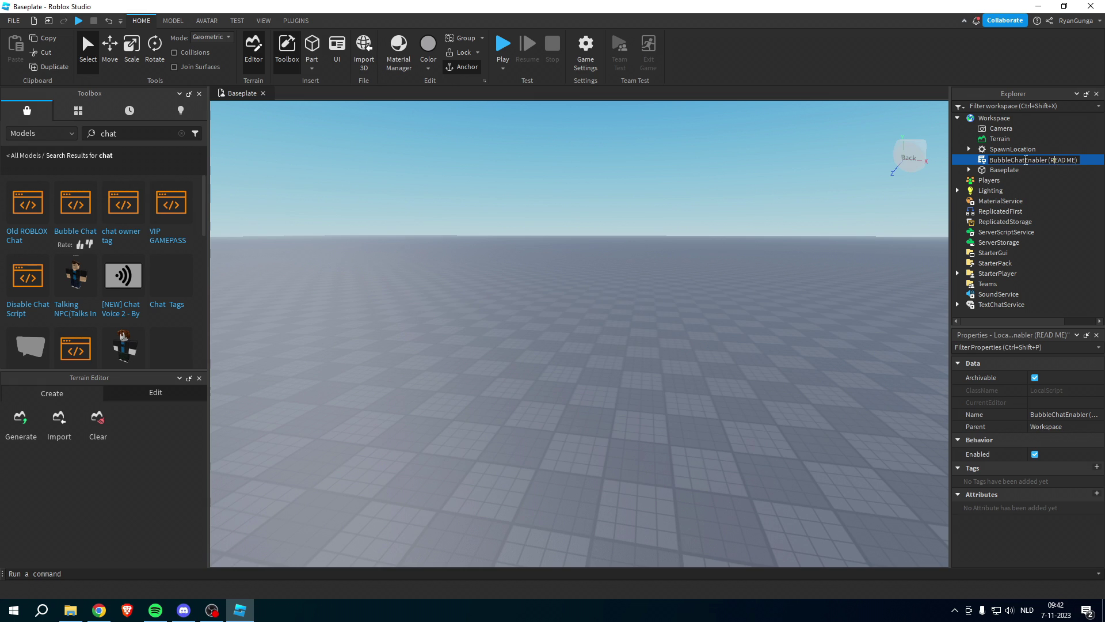
pyautogui.doubleClick(983, 161)
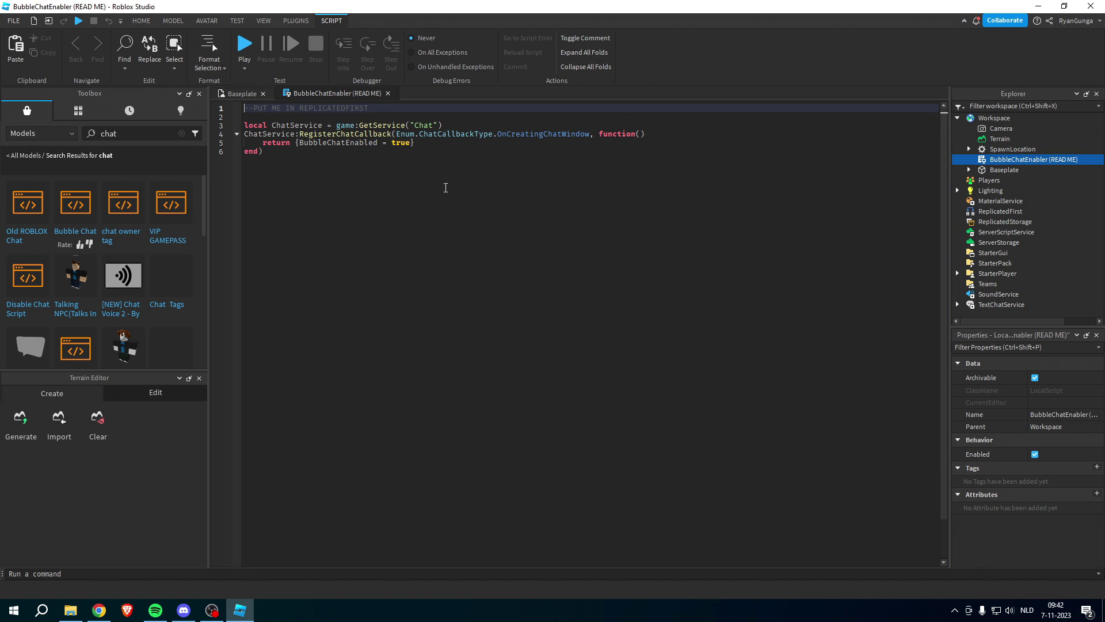
pyautogui.moveTo(396, 188); pyautogui.dragTo(246, 126)
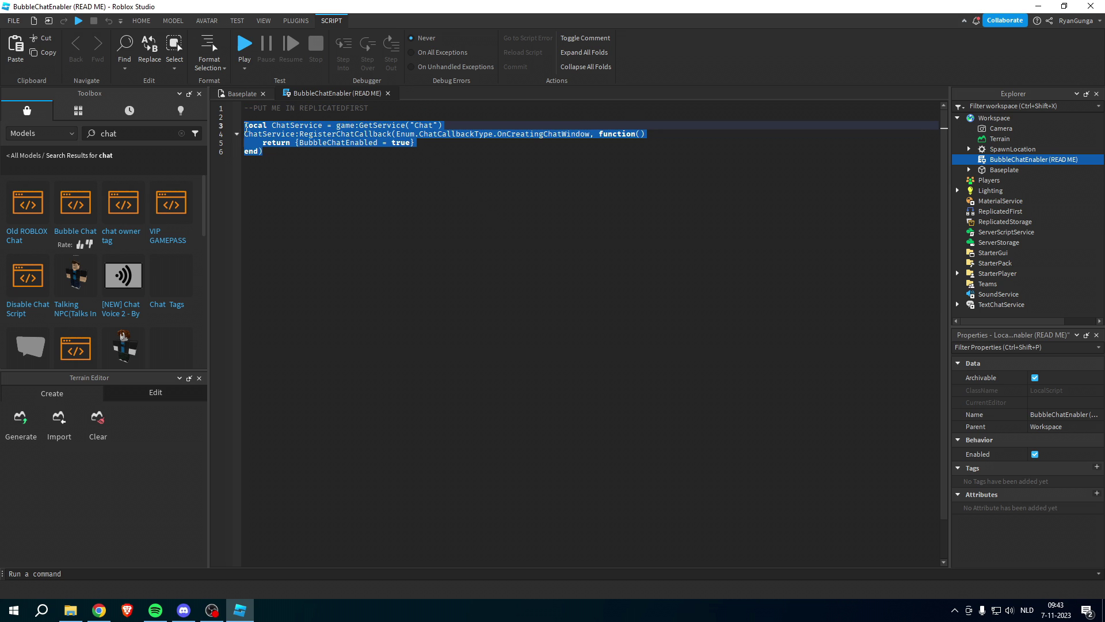
pyautogui.rightClick(246, 126)
pyautogui.click(291, 178)
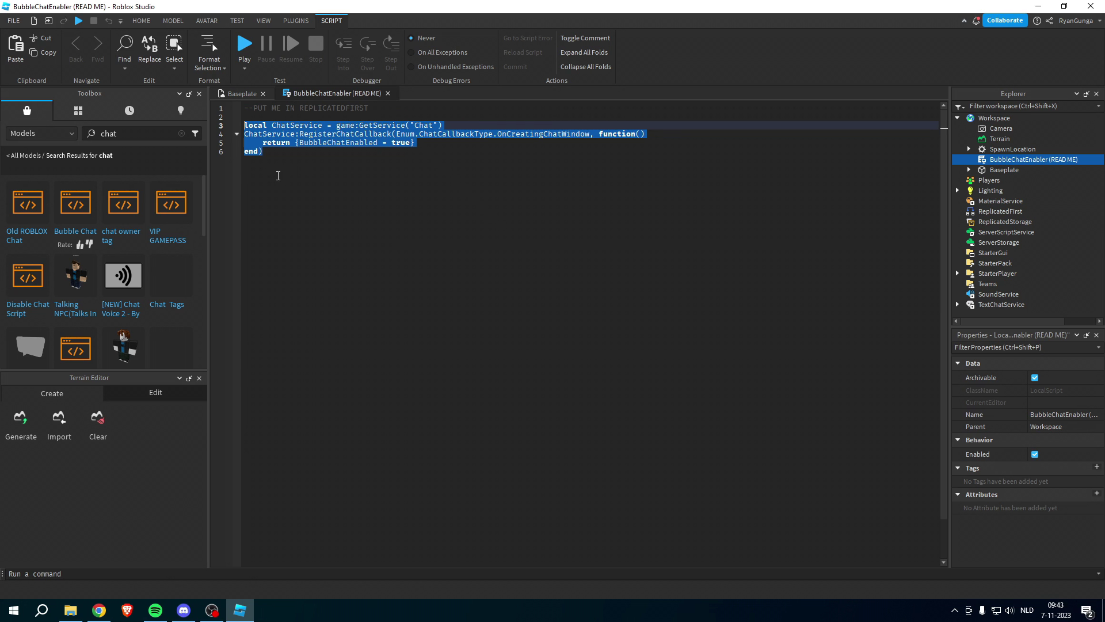
pyautogui.click(387, 94)
# Run the copied BubbleChatEnabled callback code in the command bar, then start a playtest.
pyautogui.click(45, 571)
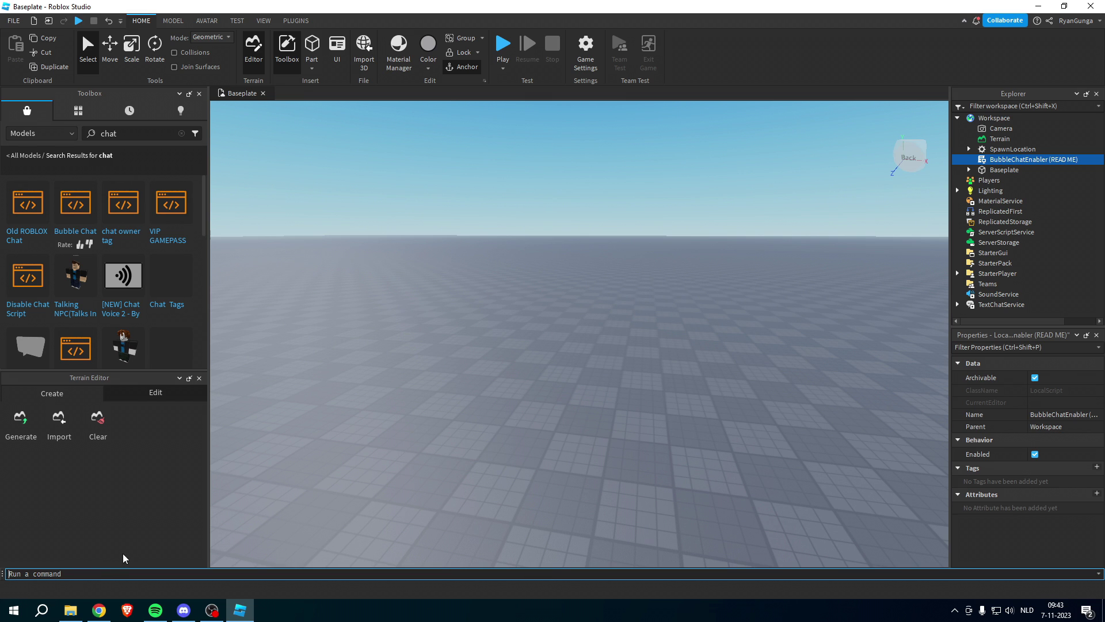
pyautogui.hotkey('ctrl', 'v')
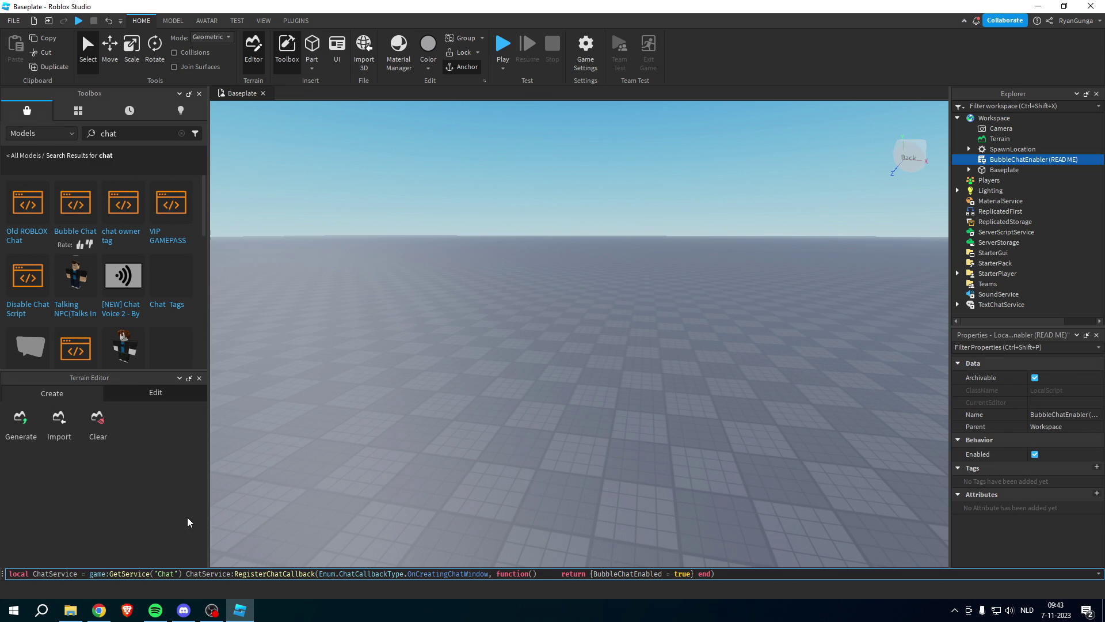
pyautogui.hotkey('ctrl', 'a')
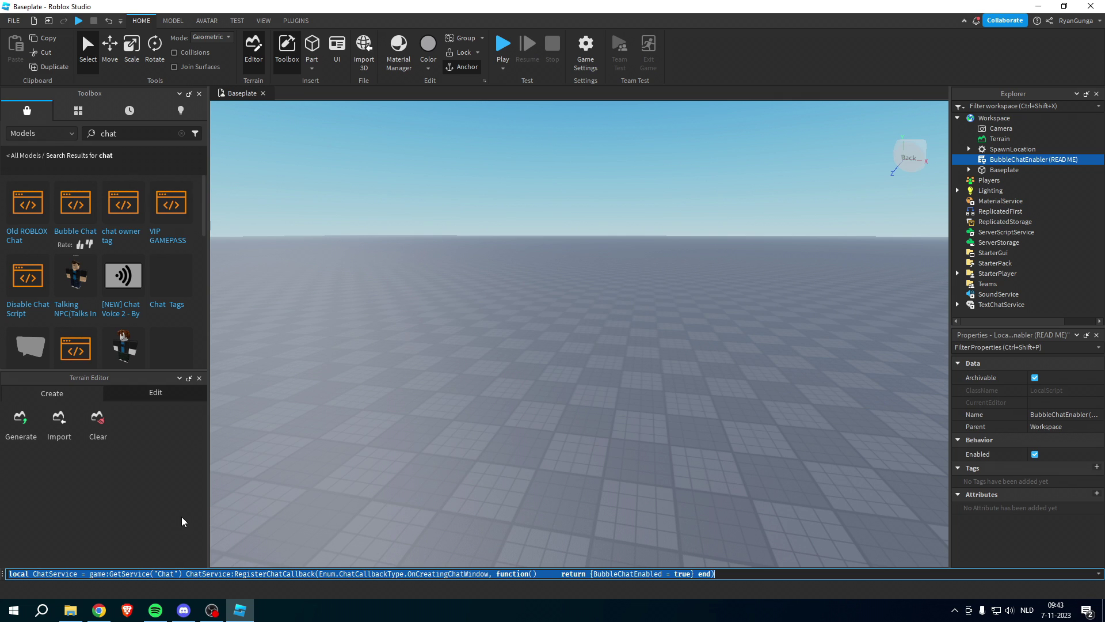
pyautogui.press('Return')
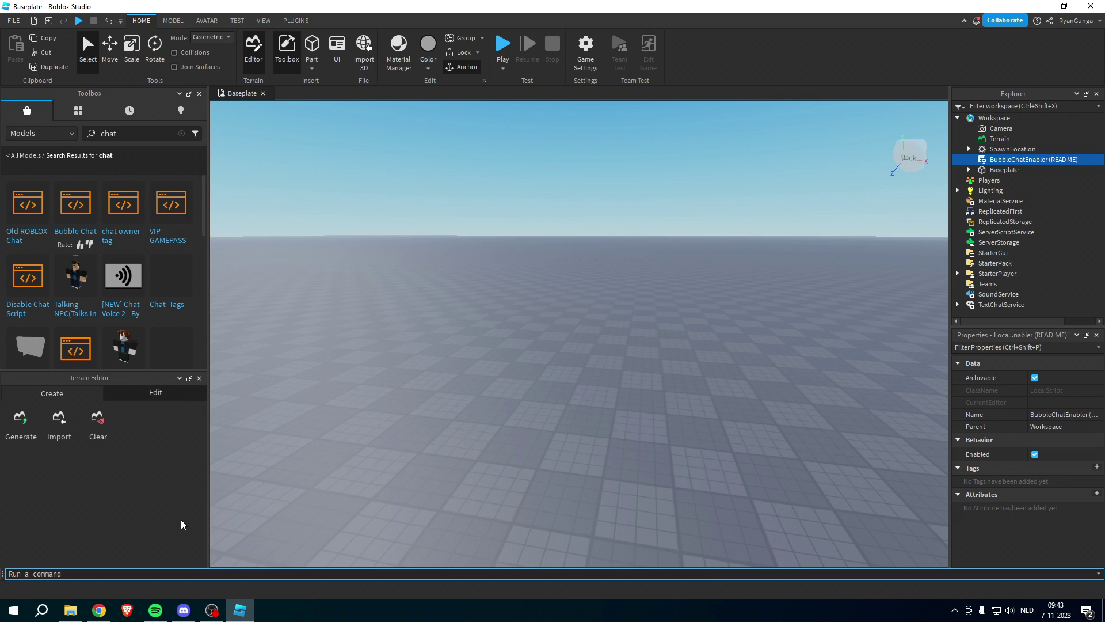
pyautogui.click(503, 44)
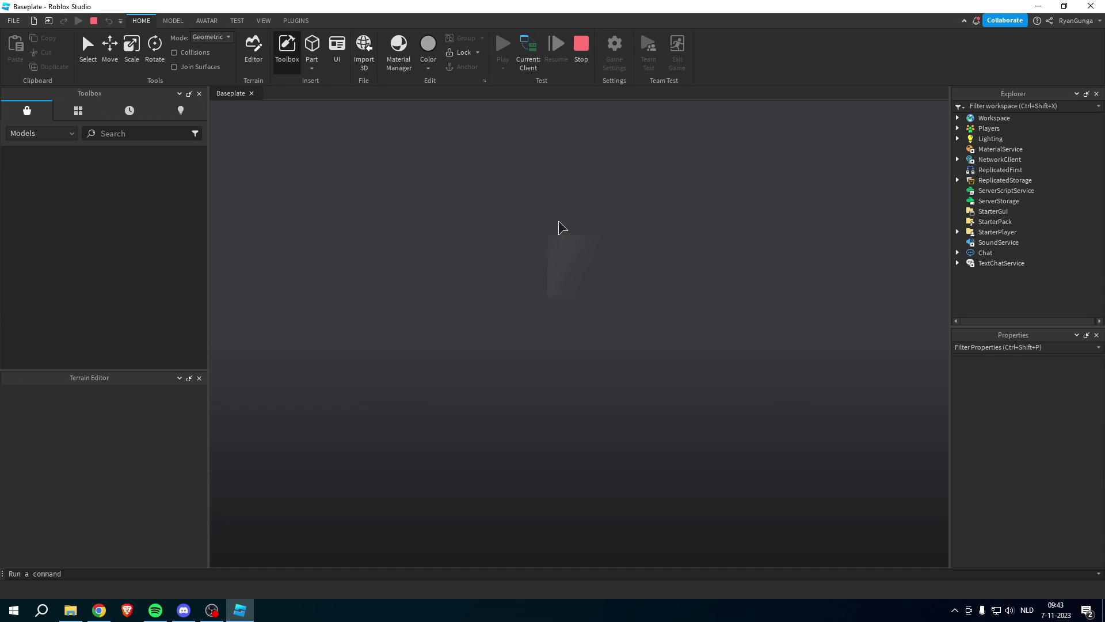
# Send 'hello' in the playtest, view its bubble above the avatar, and stop.
pyautogui.write('he')
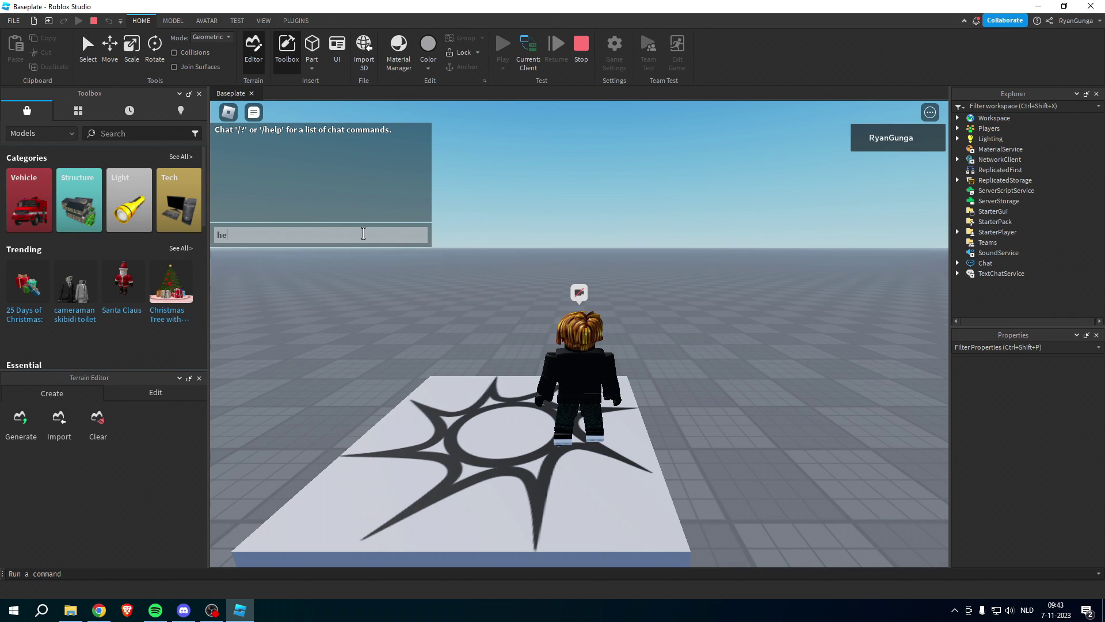
pyautogui.write('llo')
pyautogui.press('Return')
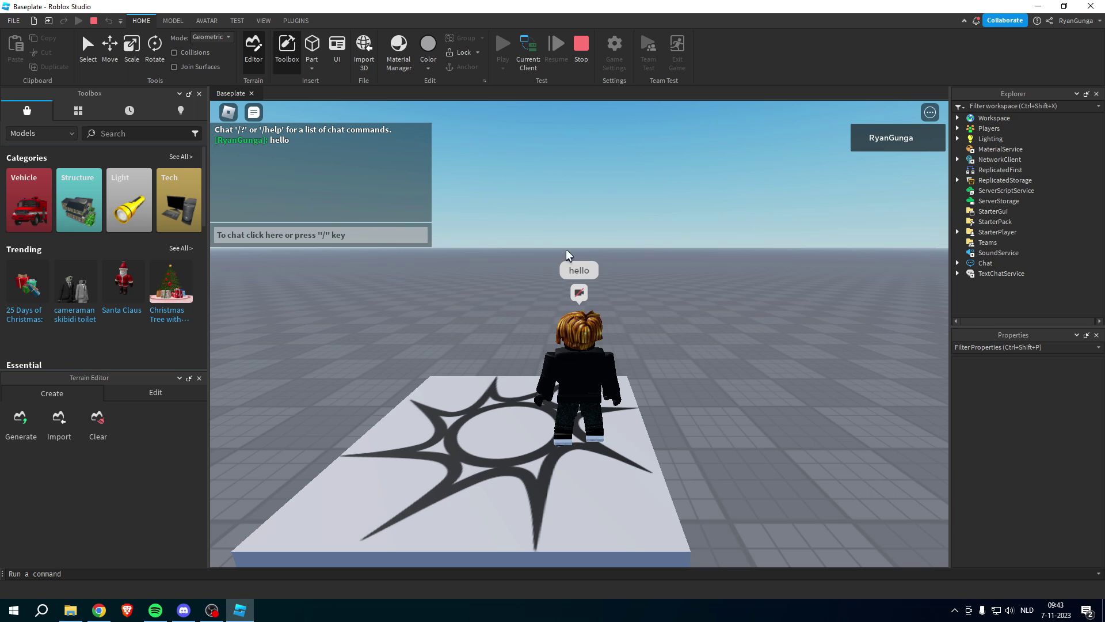
pyautogui.moveTo(730, 300); pyautogui.dragTo(730, 292, button='right')
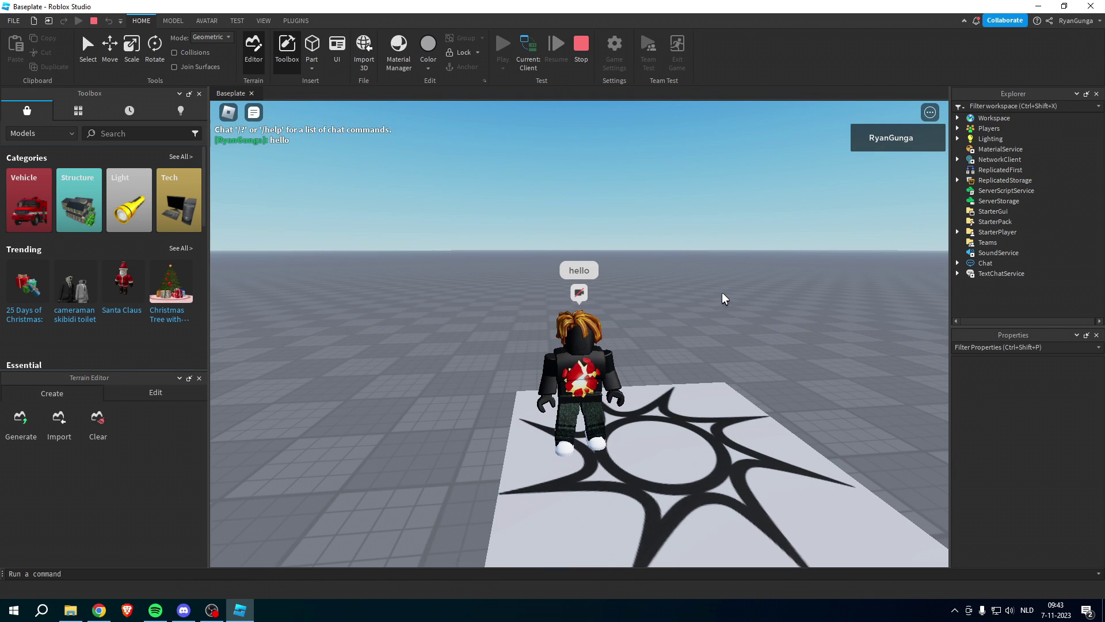
pyautogui.click(589, 47)
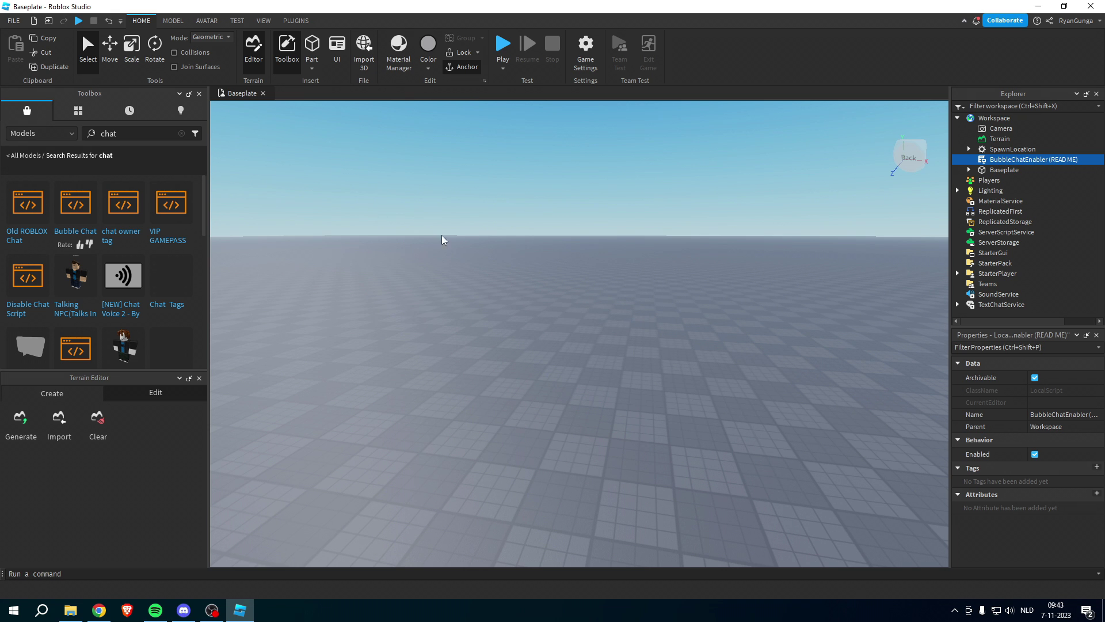
# Add ChatModel from the library page and insert it from My Models into Workspace.
pyautogui.moveTo(634, 322); pyautogui.dragTo(634, 323, button='right')
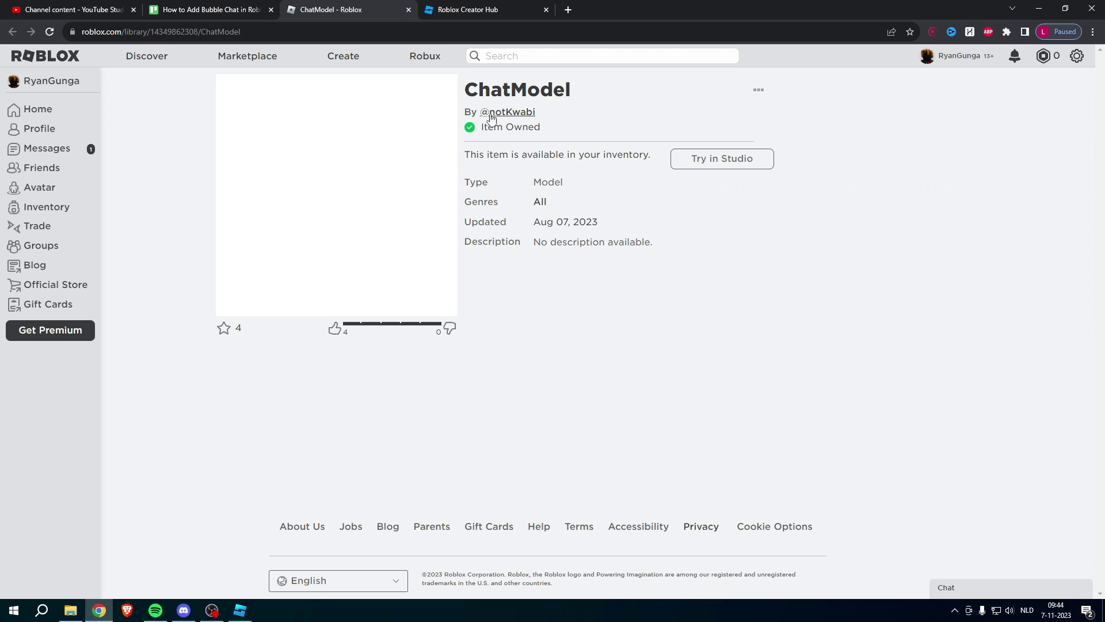
pyautogui.doubleClick(511, 112)
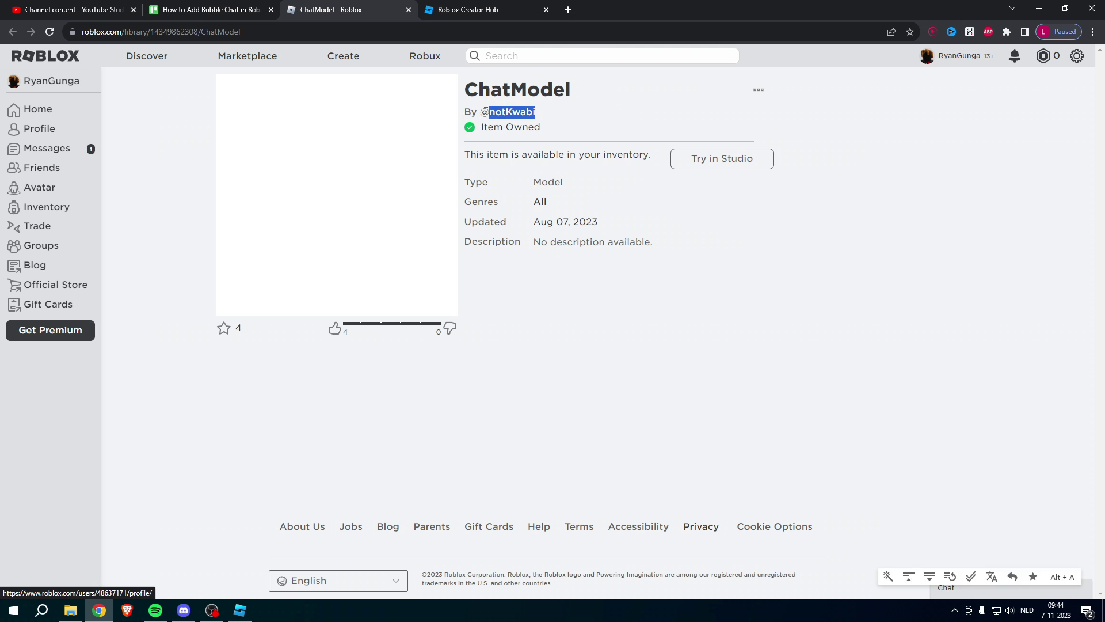
pyautogui.click(585, 111)
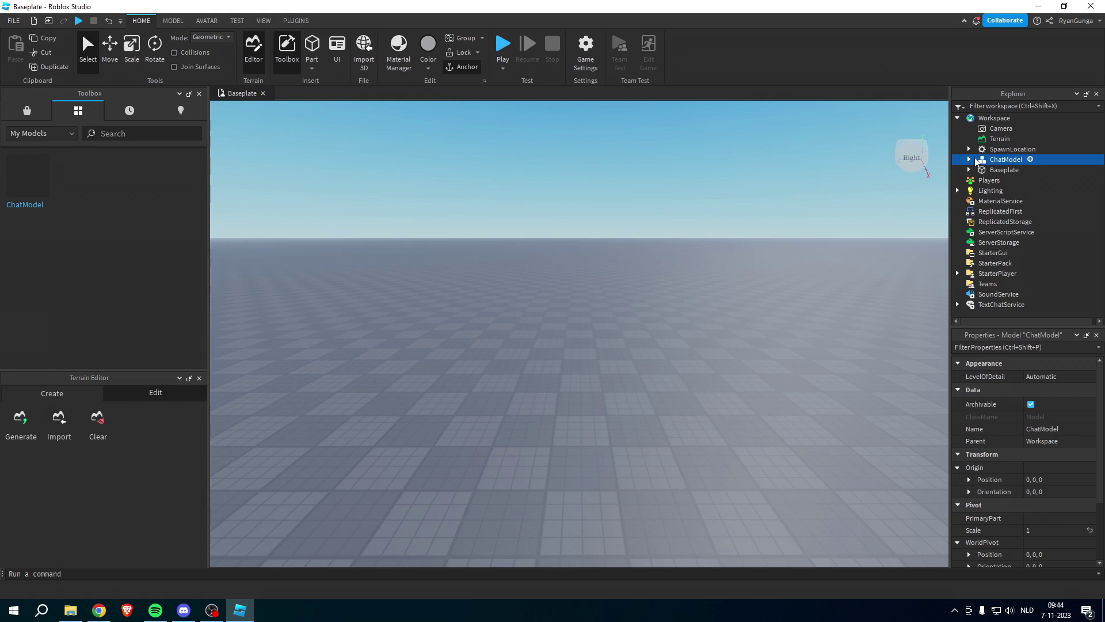
# Copy the two ClientChatModules cloning lines from ChatModel's READ_ME, then close it.
pyautogui.click(969, 160)
pyautogui.click(1014, 180)
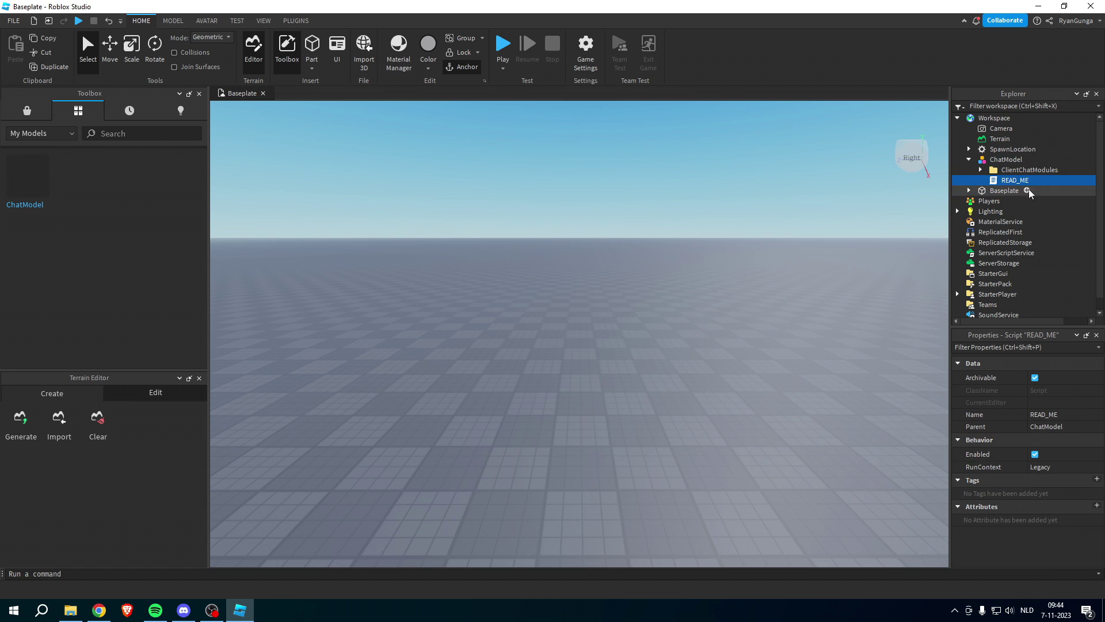
pyautogui.doubleClick(1015, 183)
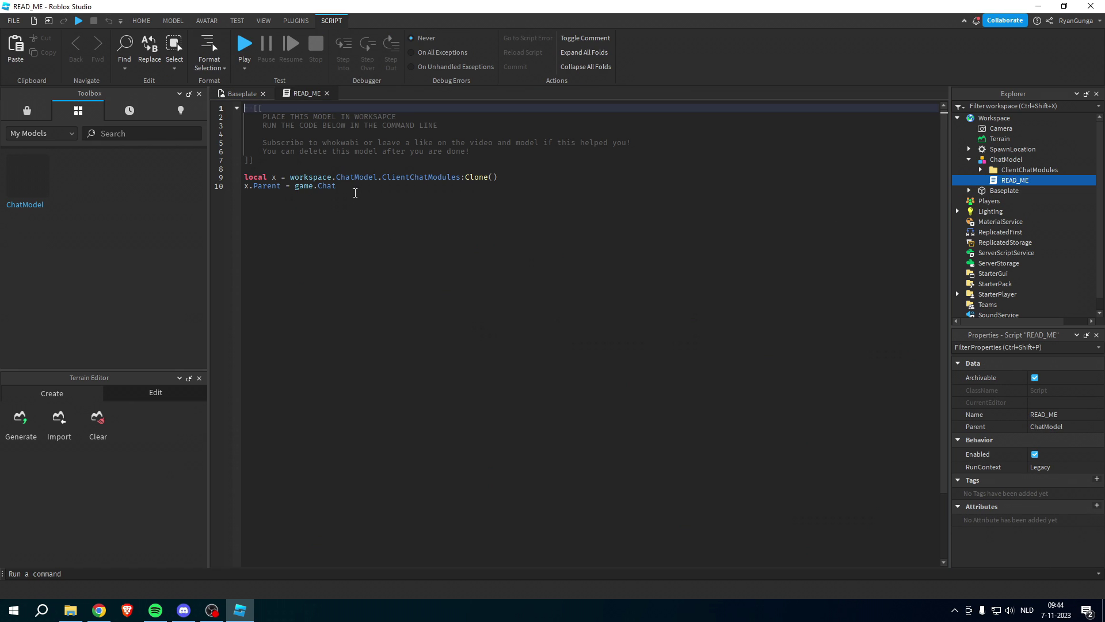
pyautogui.moveTo(355, 193); pyautogui.dragTo(251, 178)
pyautogui.rightClick(251, 178)
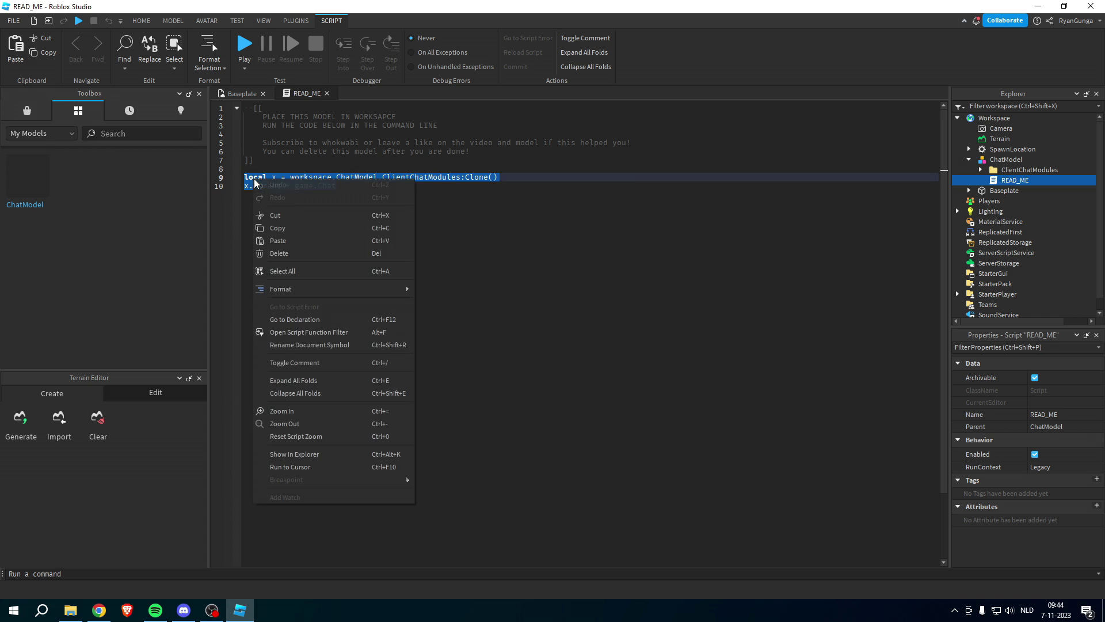
pyautogui.click(282, 228)
pyautogui.click(327, 93)
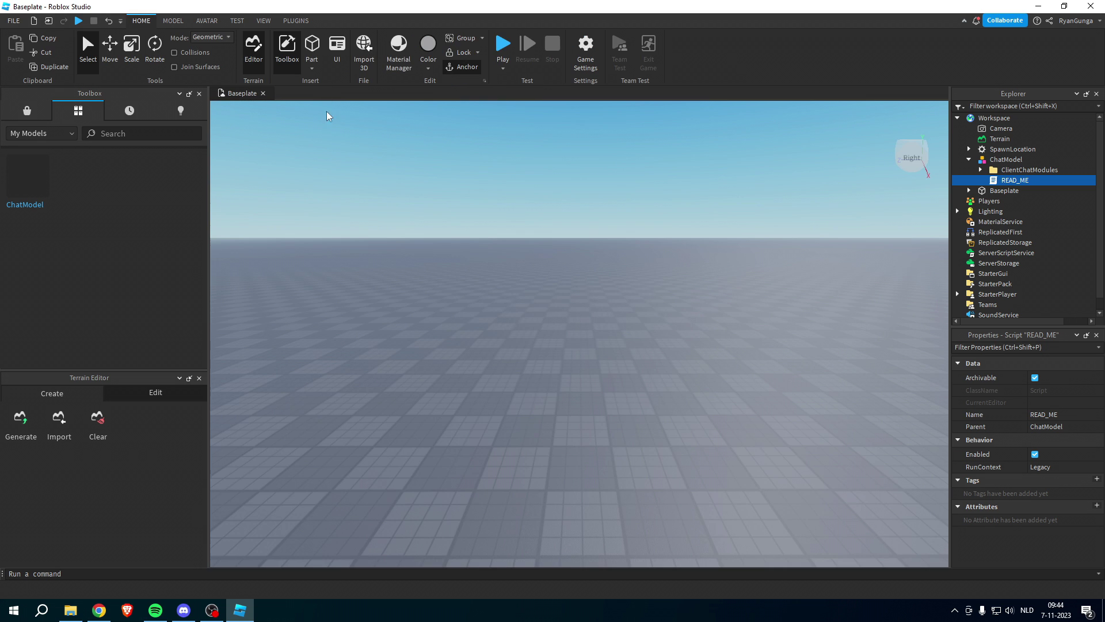
# Paste the cloning code into the command bar and run it.
pyautogui.click(112, 573)
pyautogui.hotkey('ctrl', 'v')
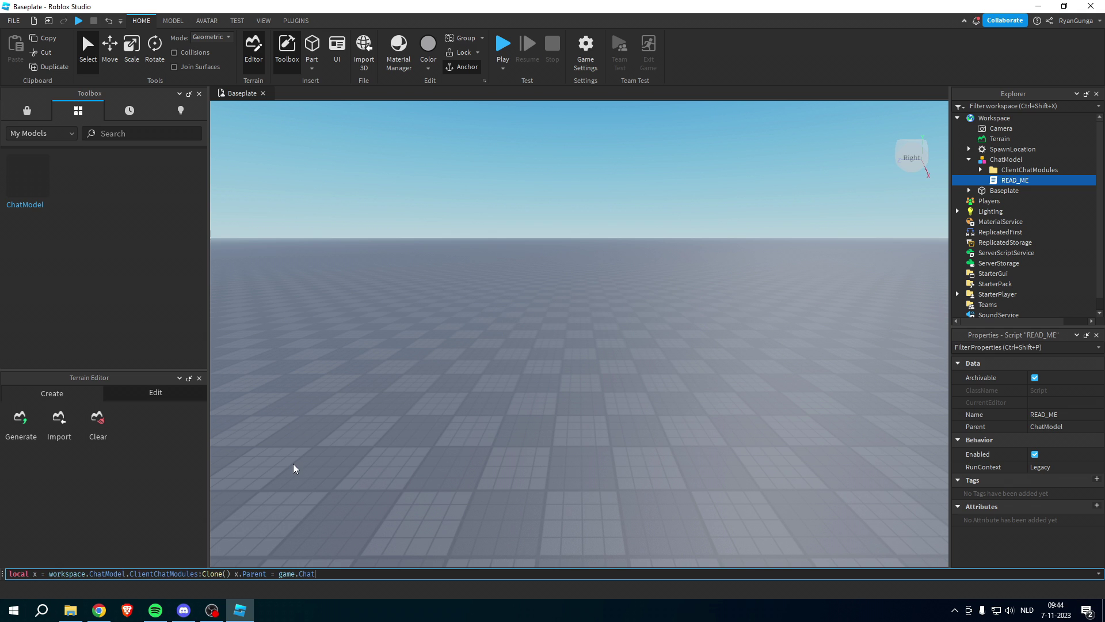
pyautogui.press('Return')
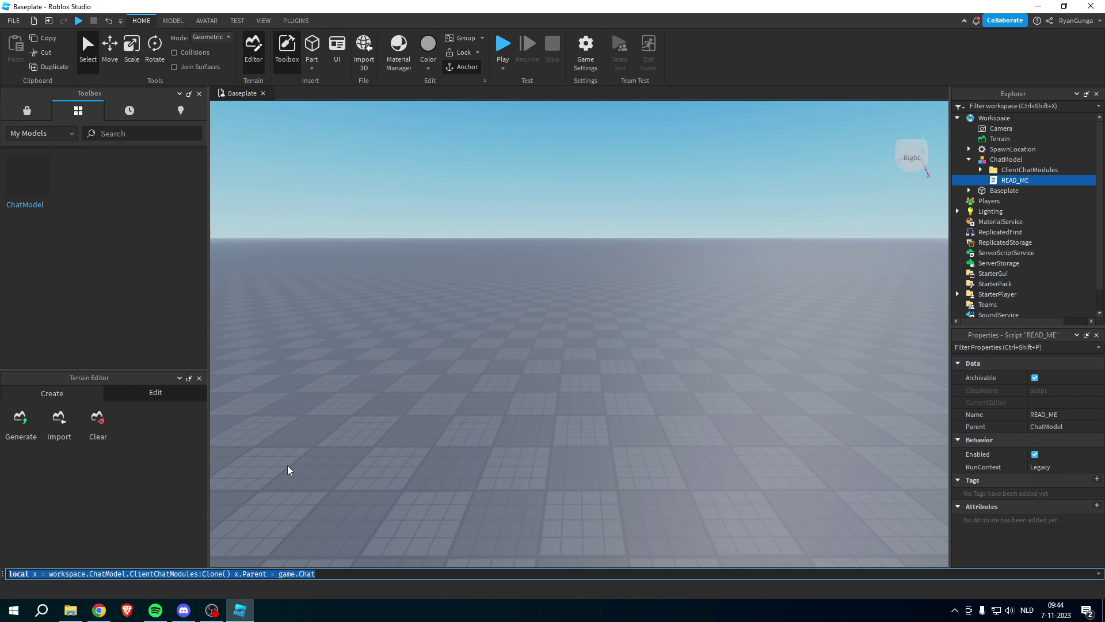
pyautogui.press('BackSpace')
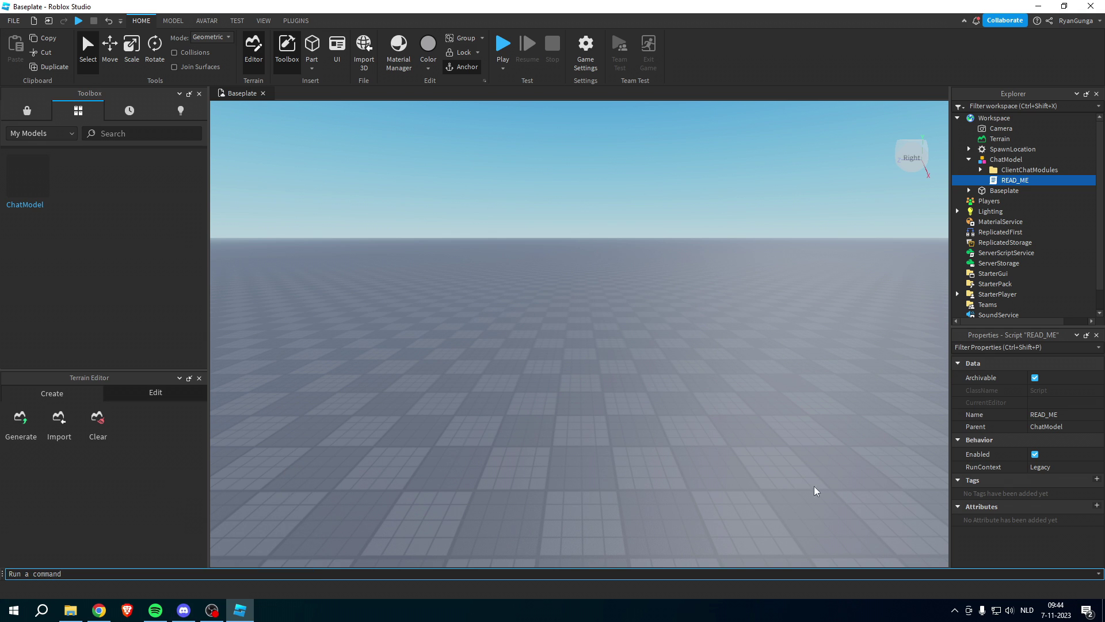
pyautogui.scroll(-2, 1080, 243)
# Confirm TextChatService's ChatVersion is LegacyChatService and start a new playtest.
pyautogui.click(1002, 312)
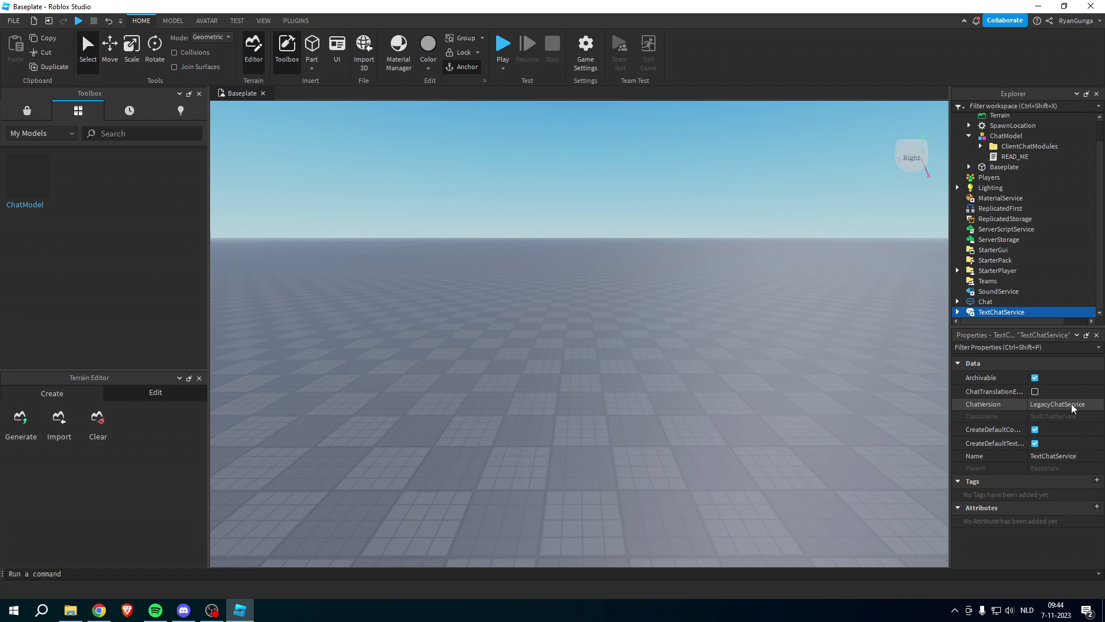
pyautogui.click(502, 45)
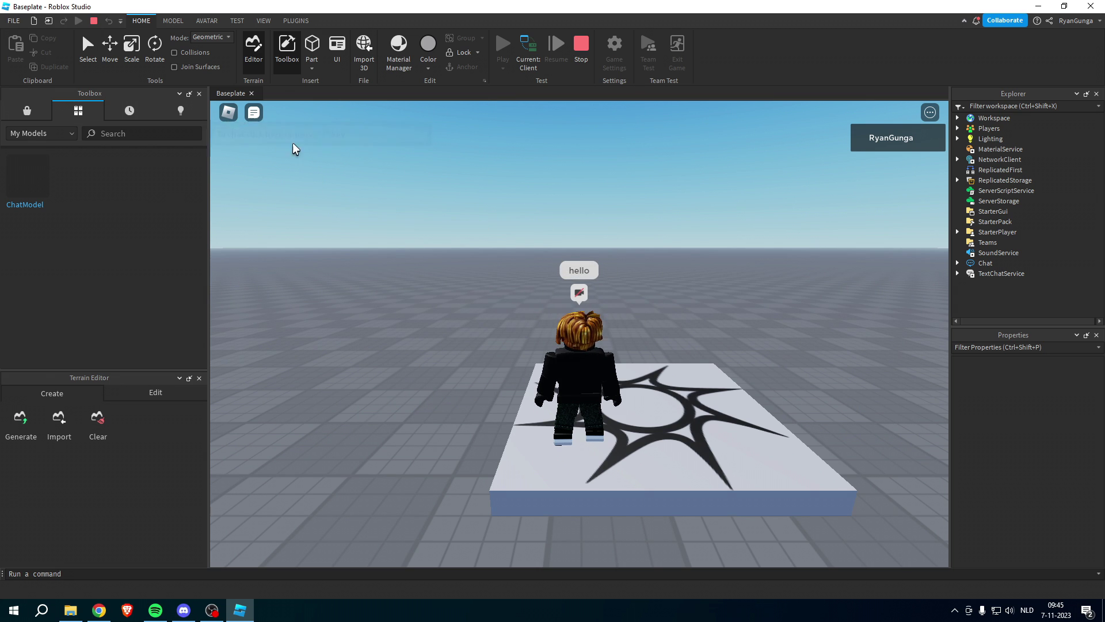
# Send the message 'fgh' and orbit to see it as a bubble only.
pyautogui.click(260, 137)
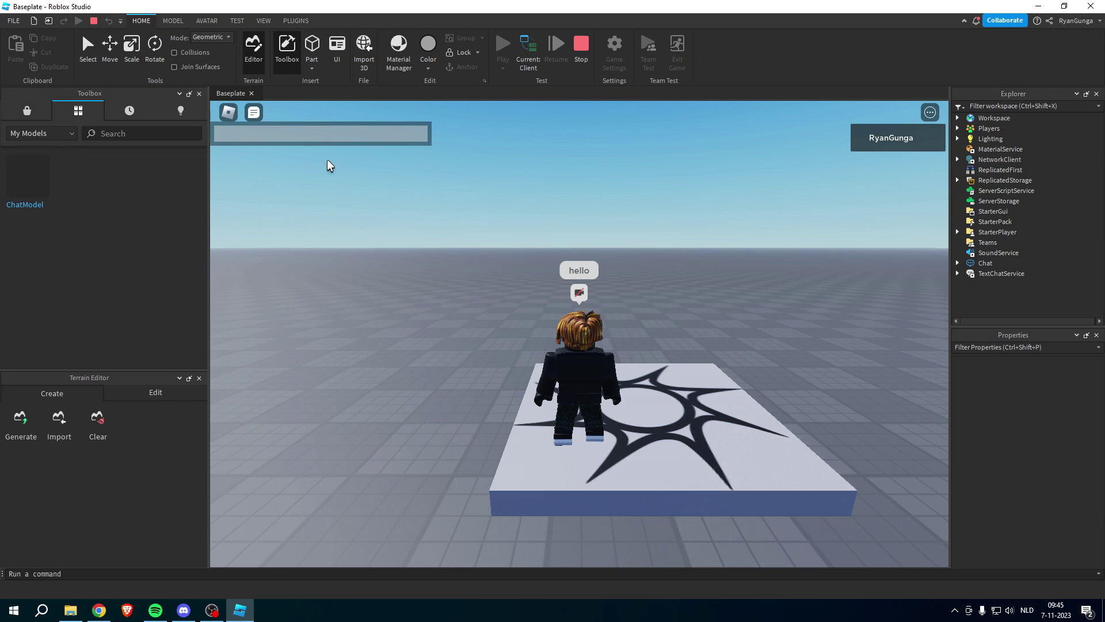
pyautogui.write('fgh')
pyautogui.press('Return')
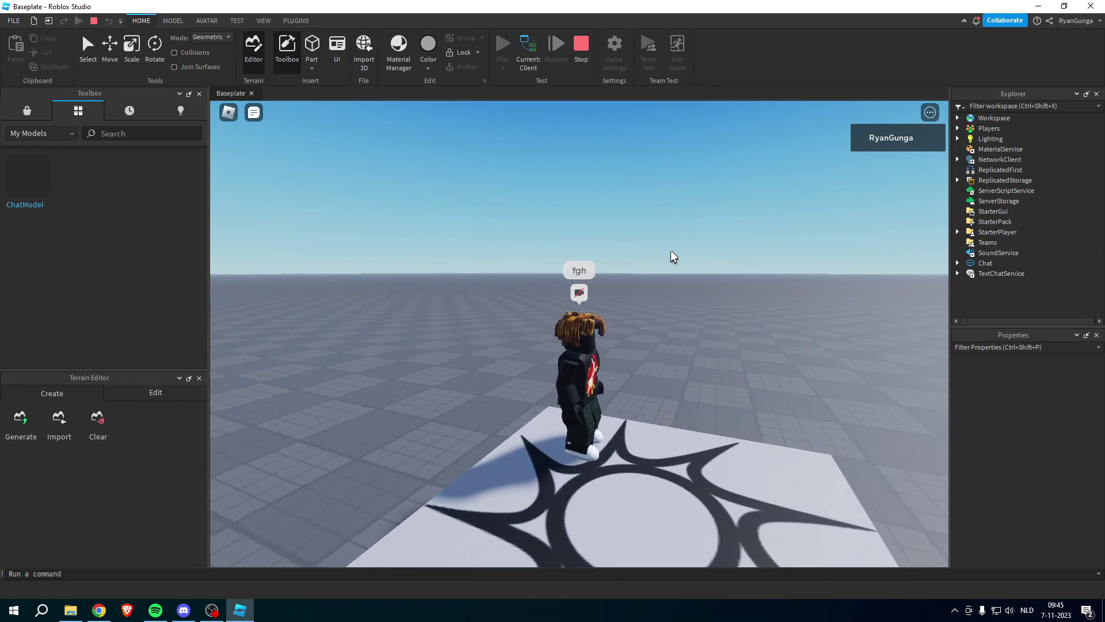
pyautogui.press('Right')
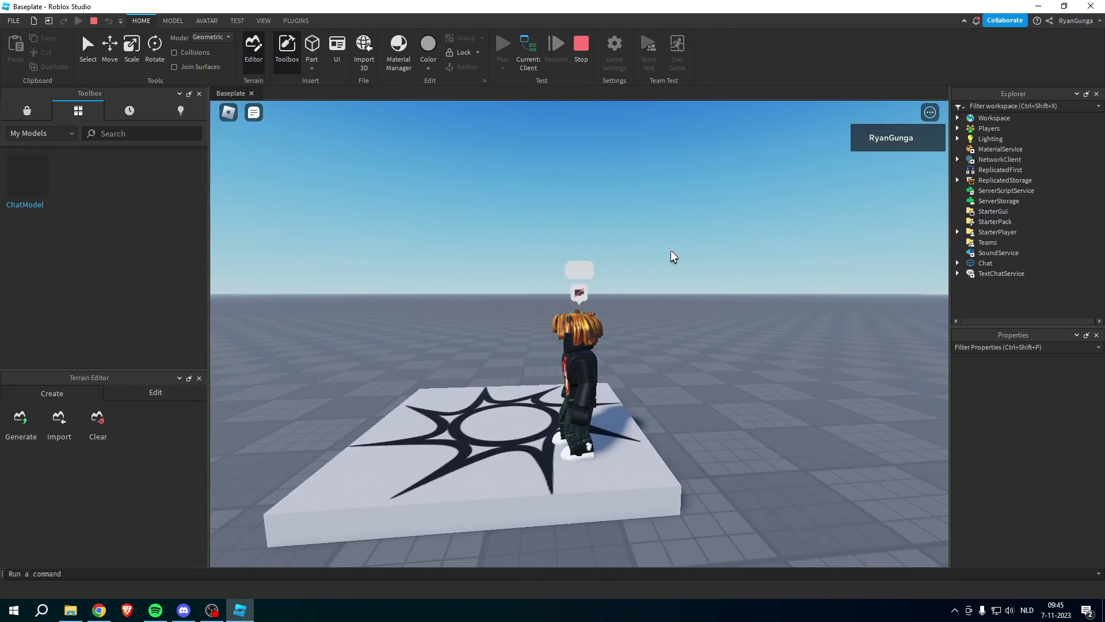